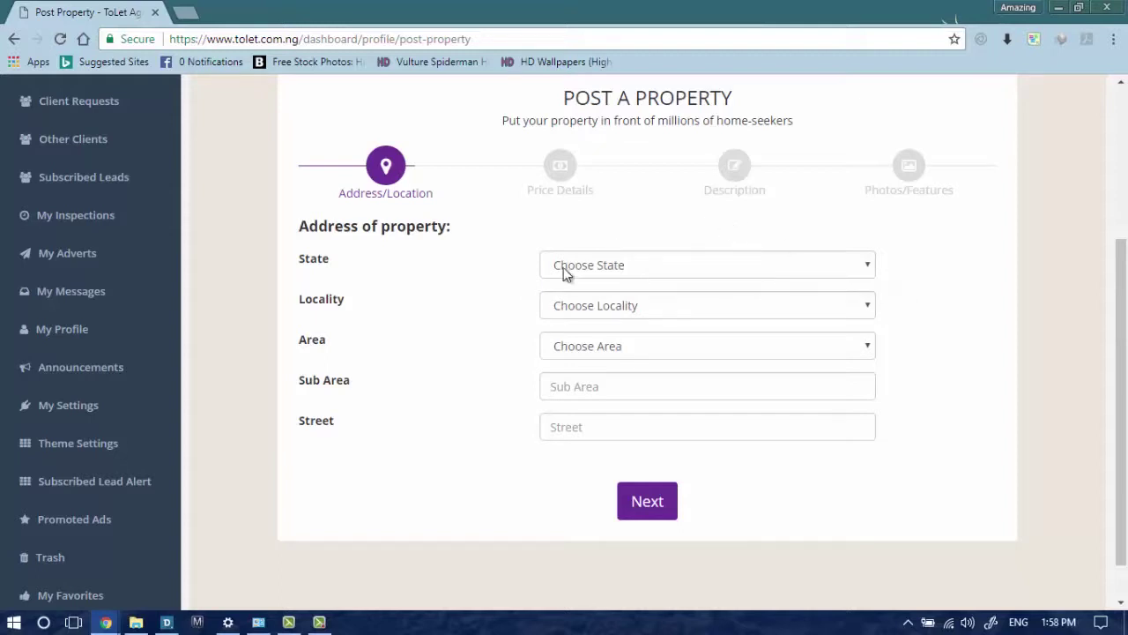
- Set the property's state to Lagos, its locality to Ajah and its area to Abraham adesanya estate
click(610, 267)
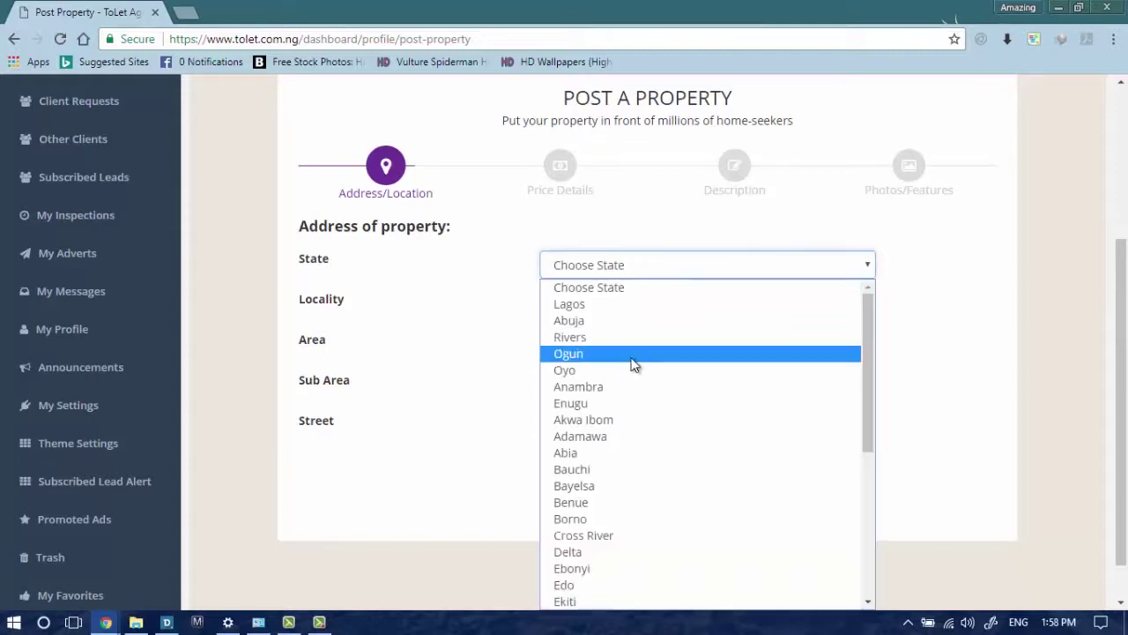
click(618, 304)
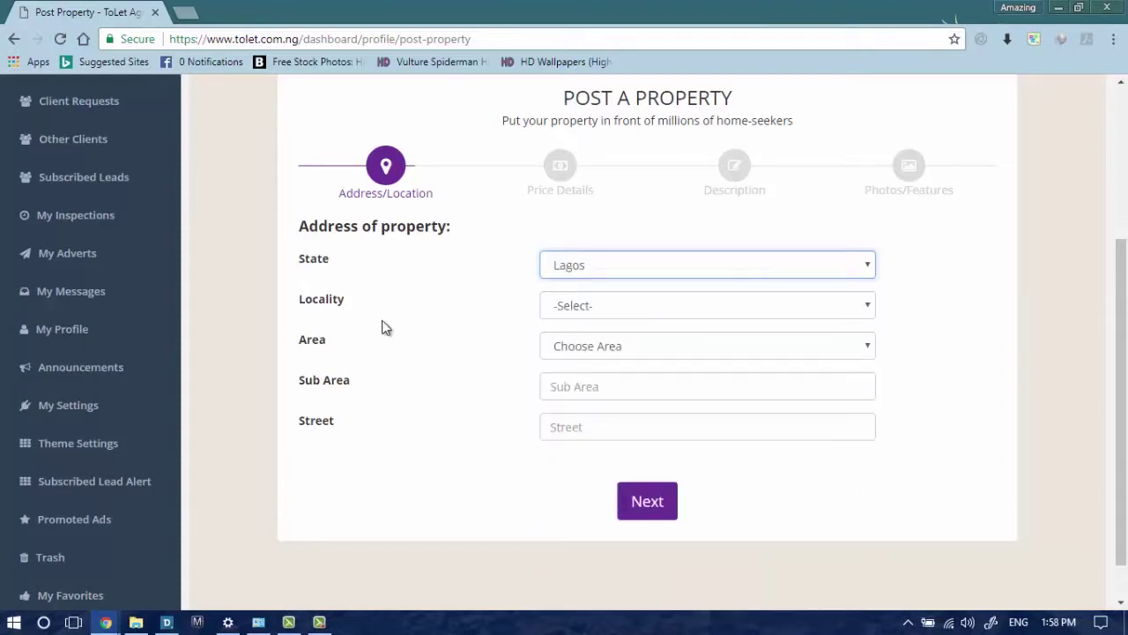
click(617, 307)
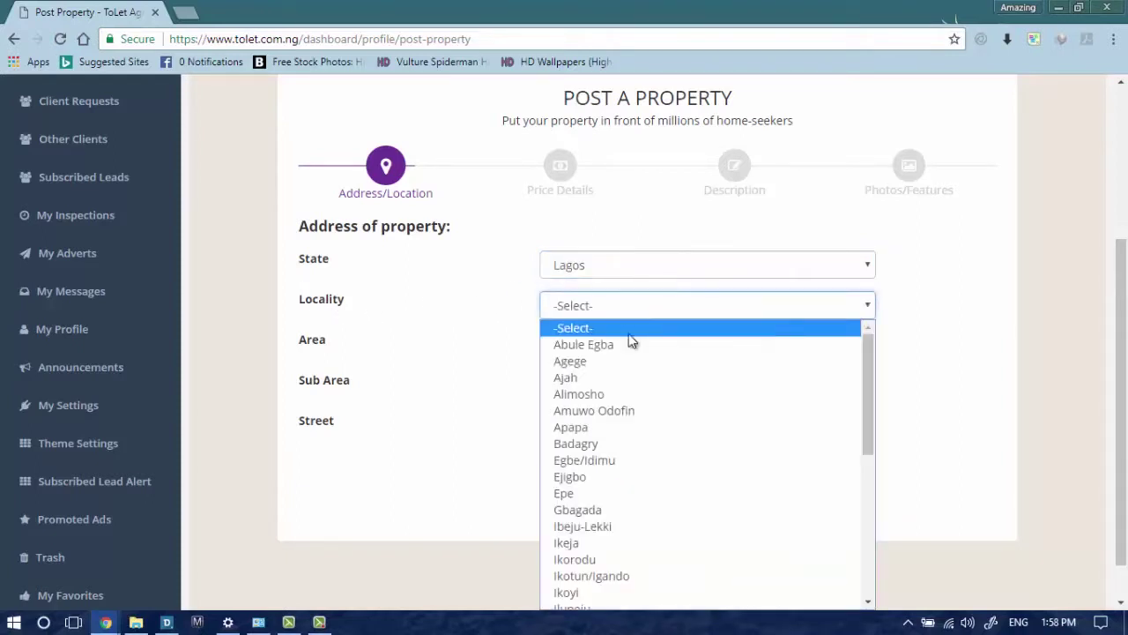
scroll(644, 406, down, 5)
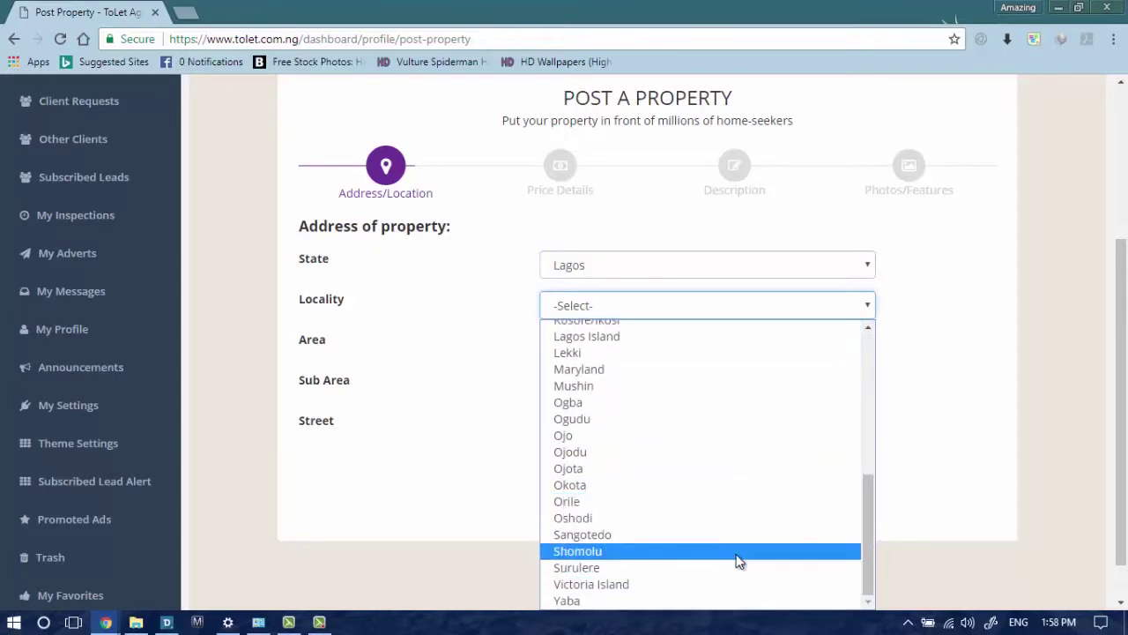
scroll(723, 538, up, 2)
scroll(723, 535, up, 3)
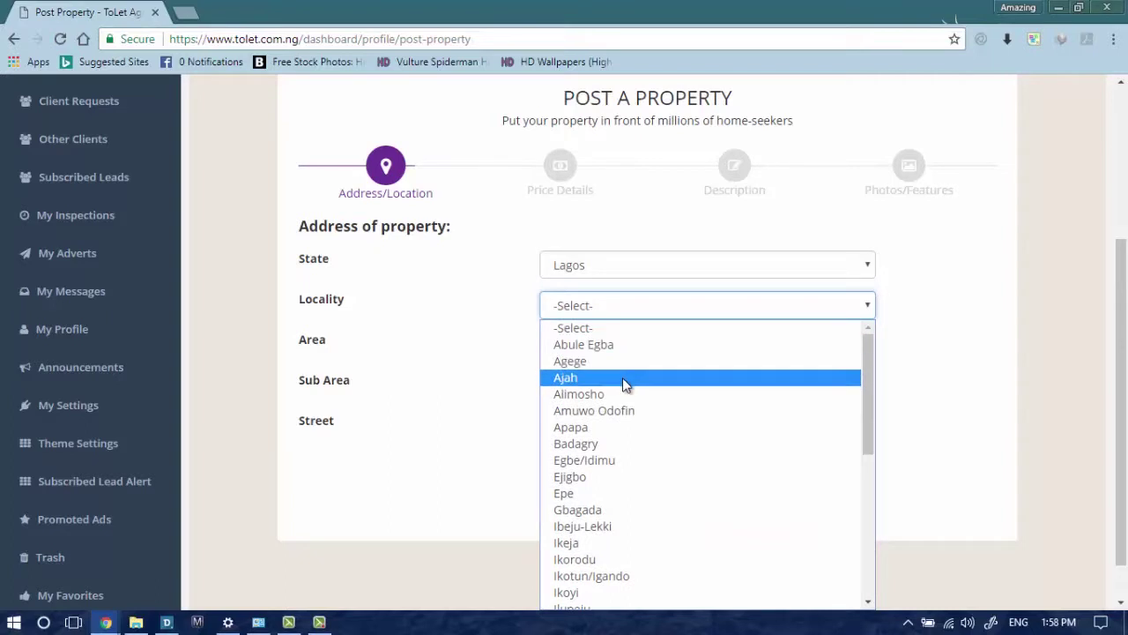
click(611, 376)
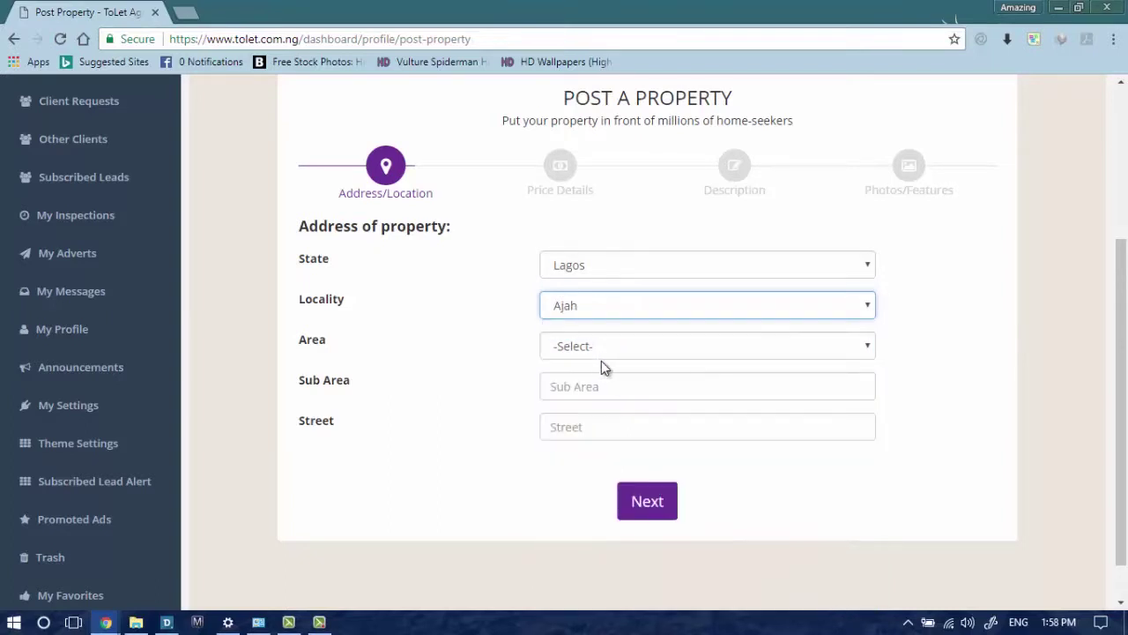
click(593, 355)
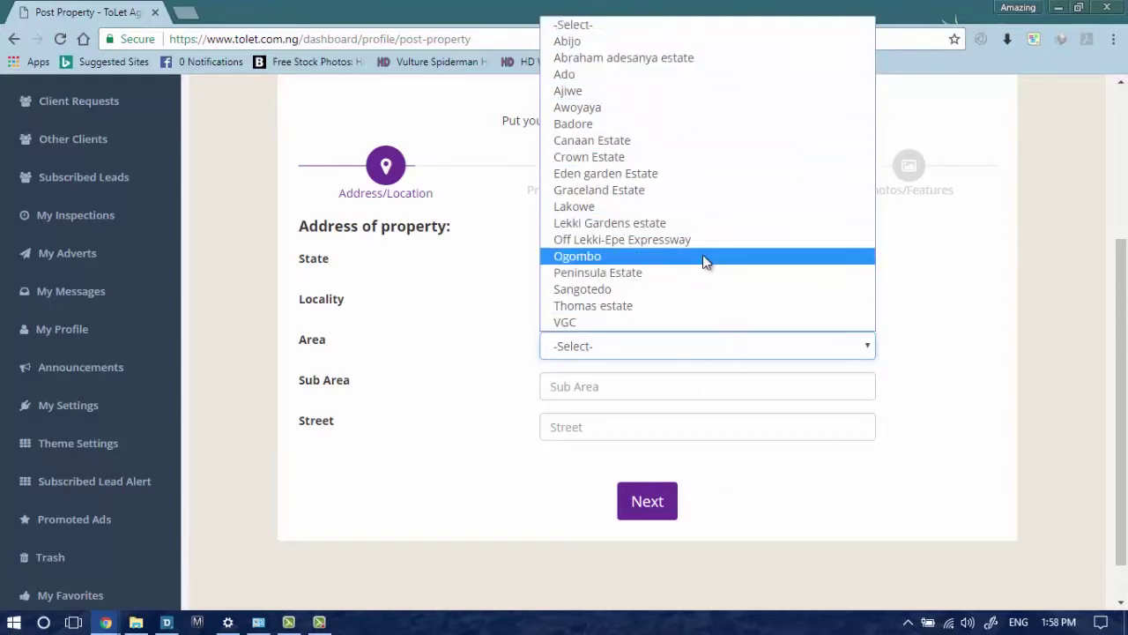
click(583, 61)
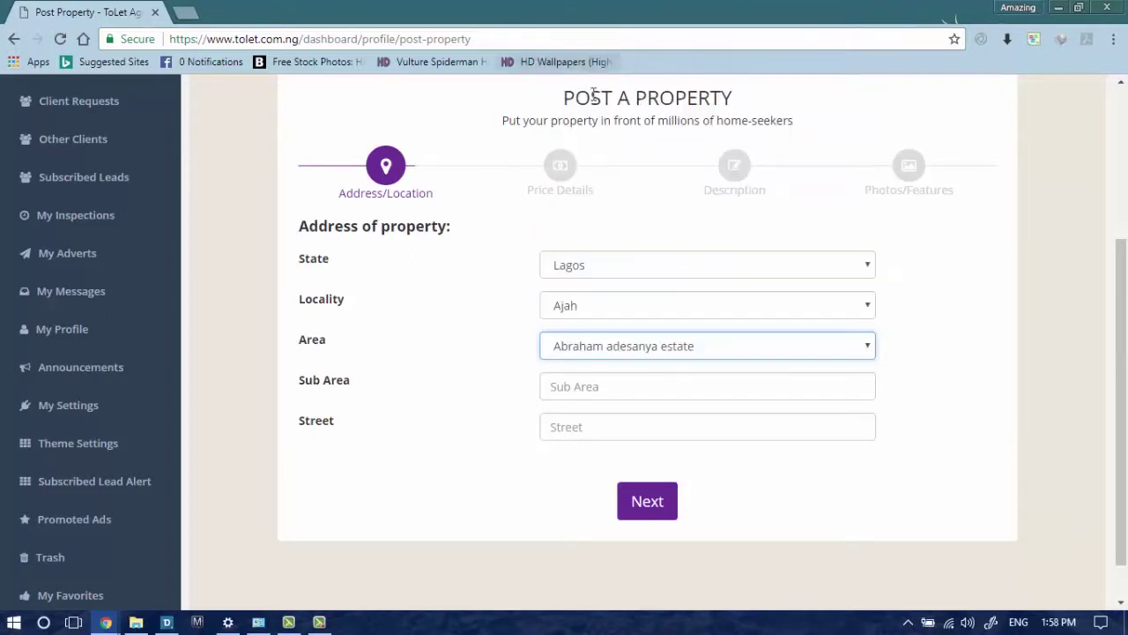
- Enter "Zenith bank" as the sub area, fill in the property's street name, and continue to the price details
click(674, 386)
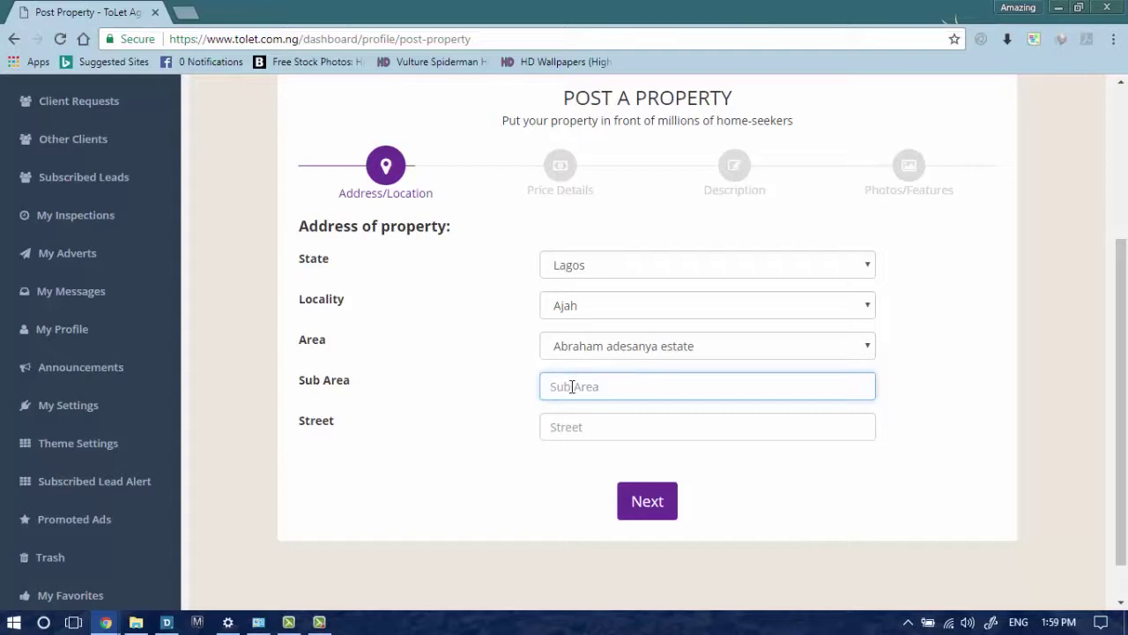
text(Zenith bank)
click(611, 424)
text(A)
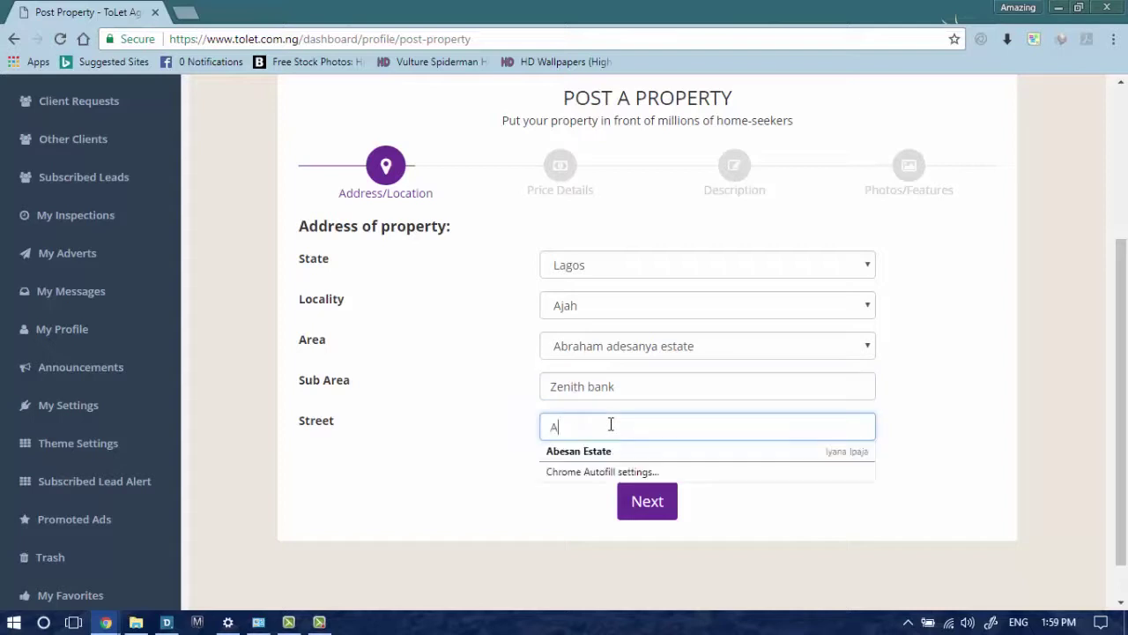
text(braham )
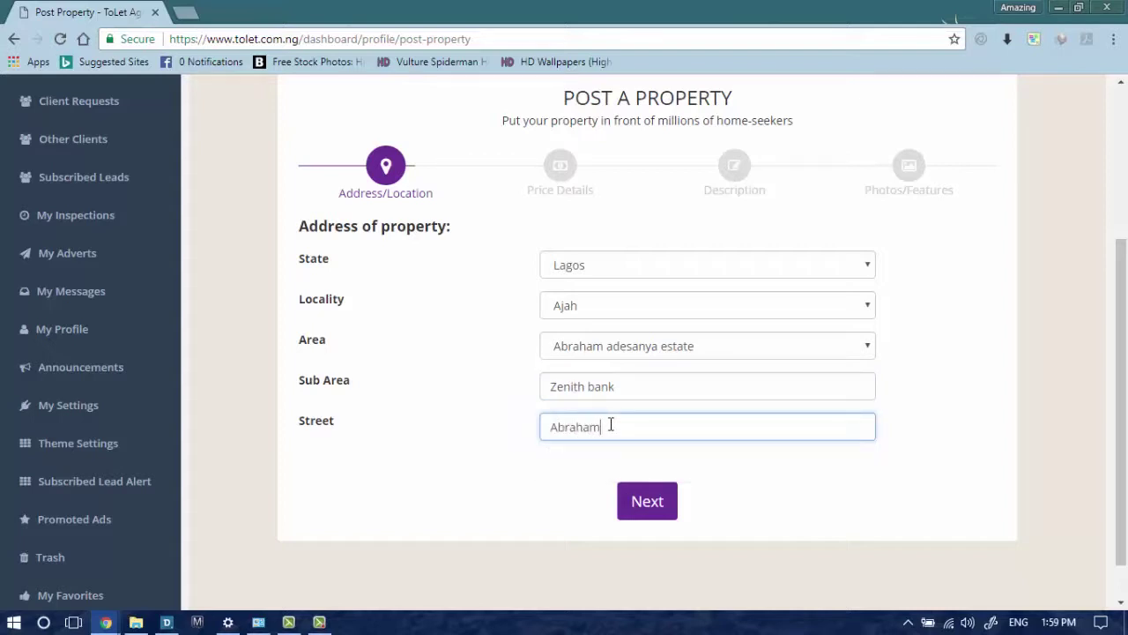
text(adesanya)
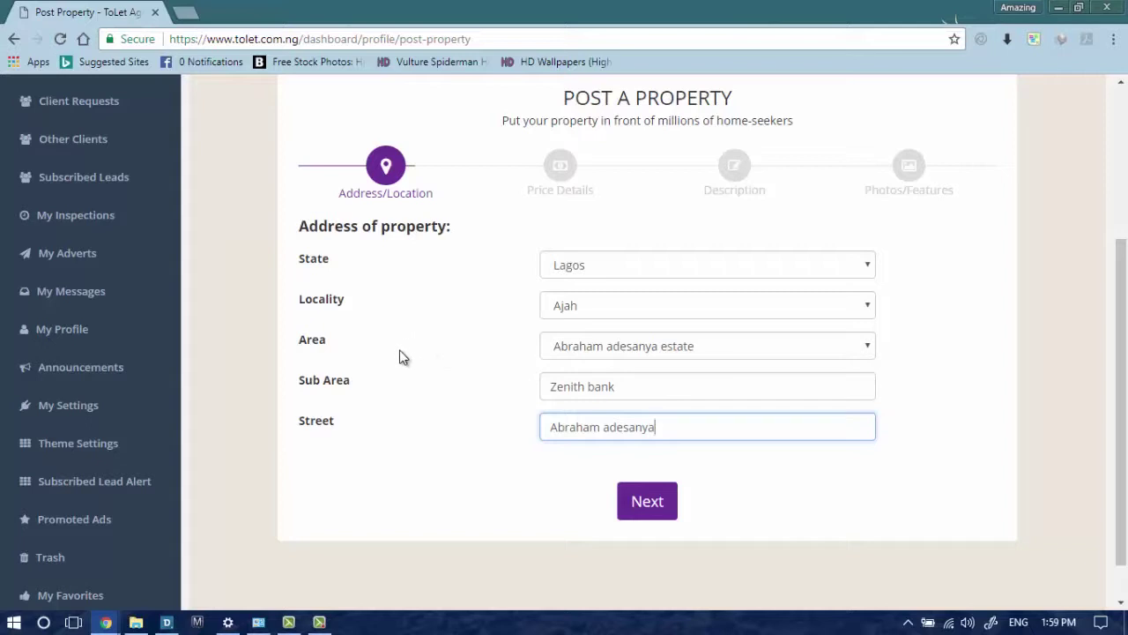
click(667, 515)
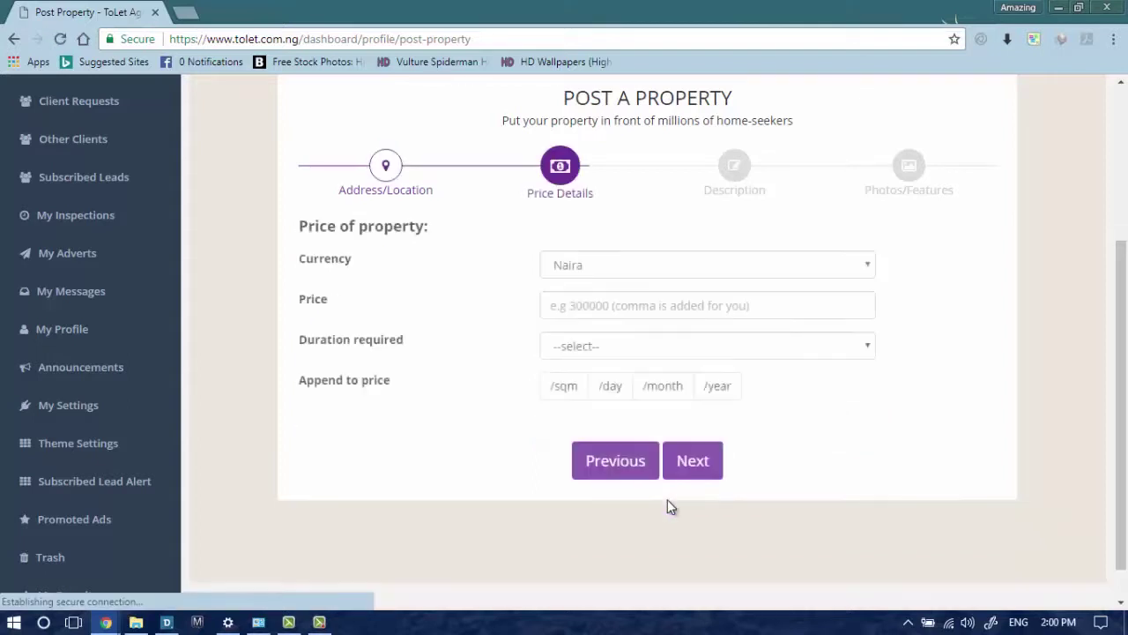
- Keep Naira as the currency and set the property's price to 4,000,000
click(602, 264)
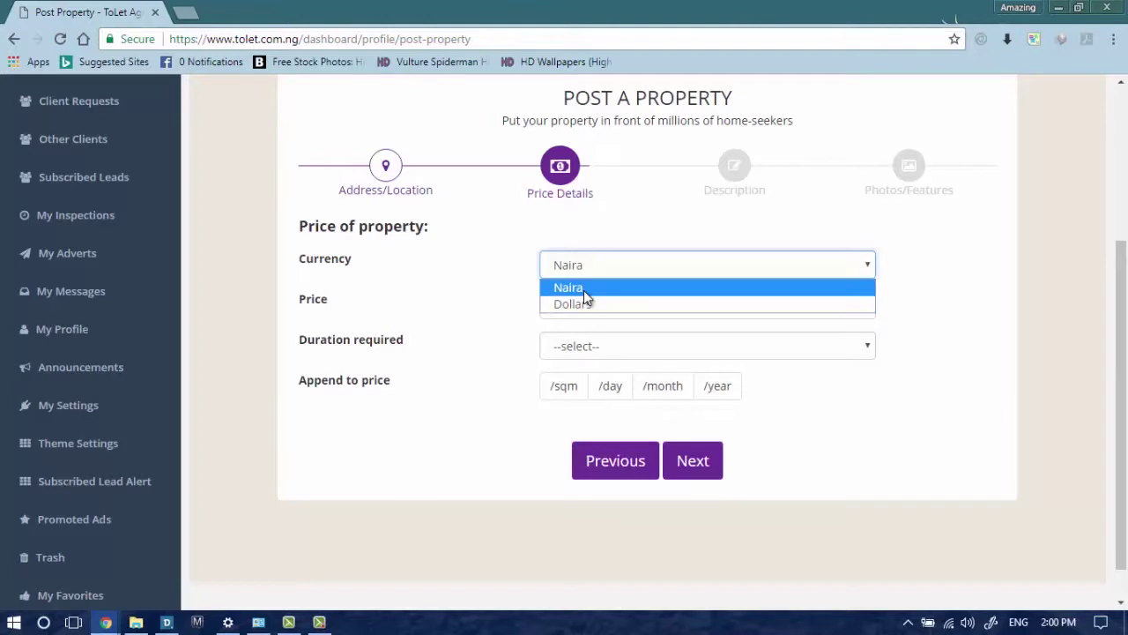
click(494, 275)
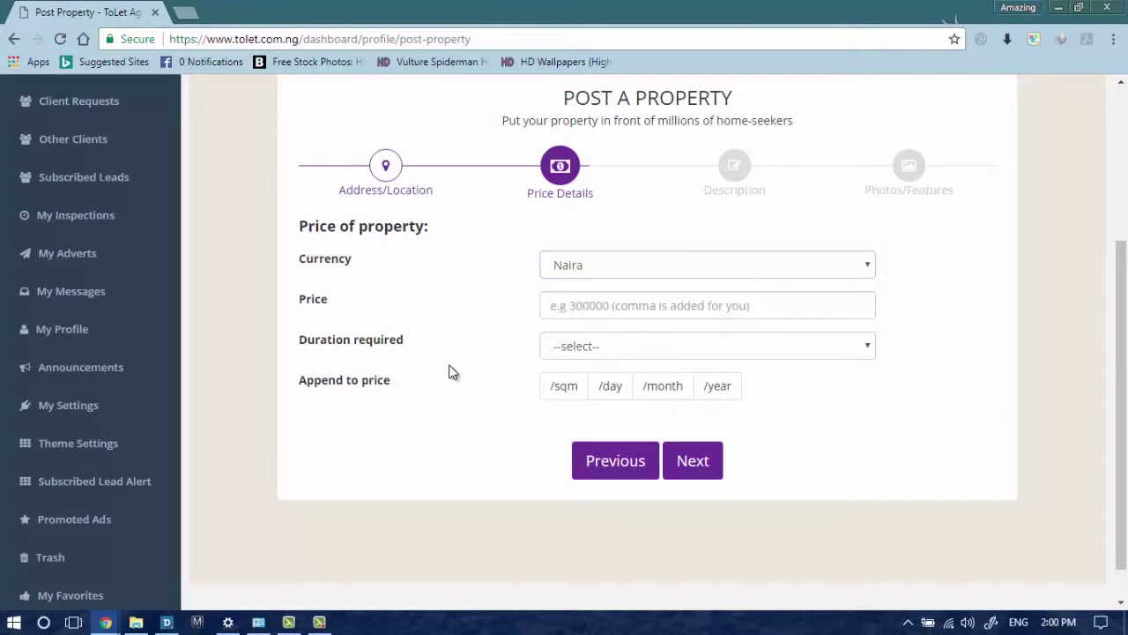
click(676, 301)
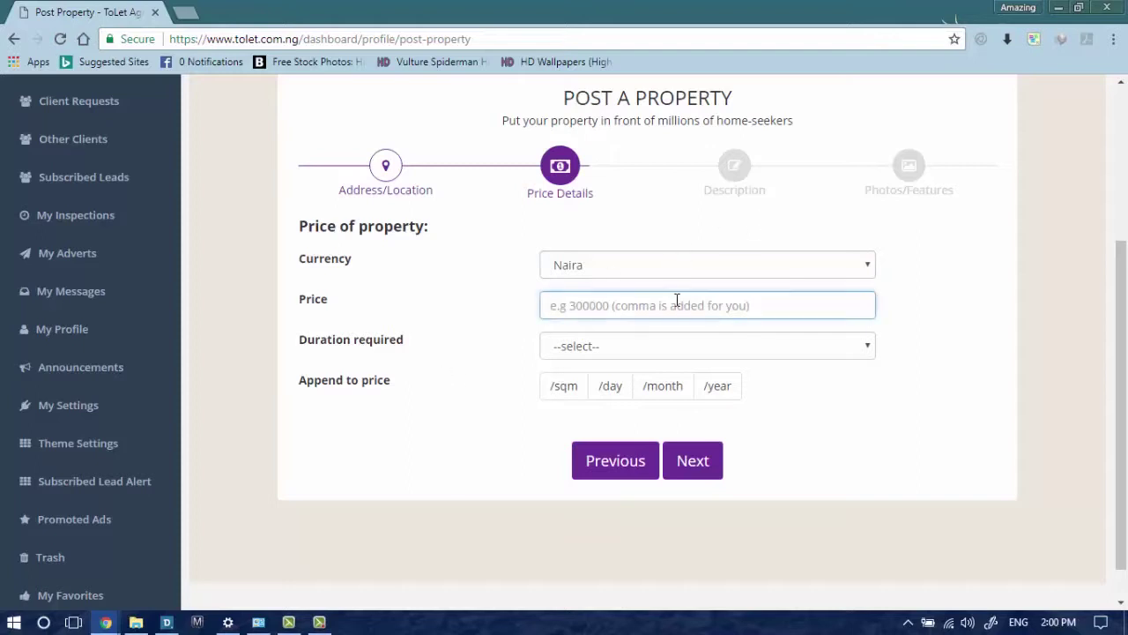
text(4,000,00)
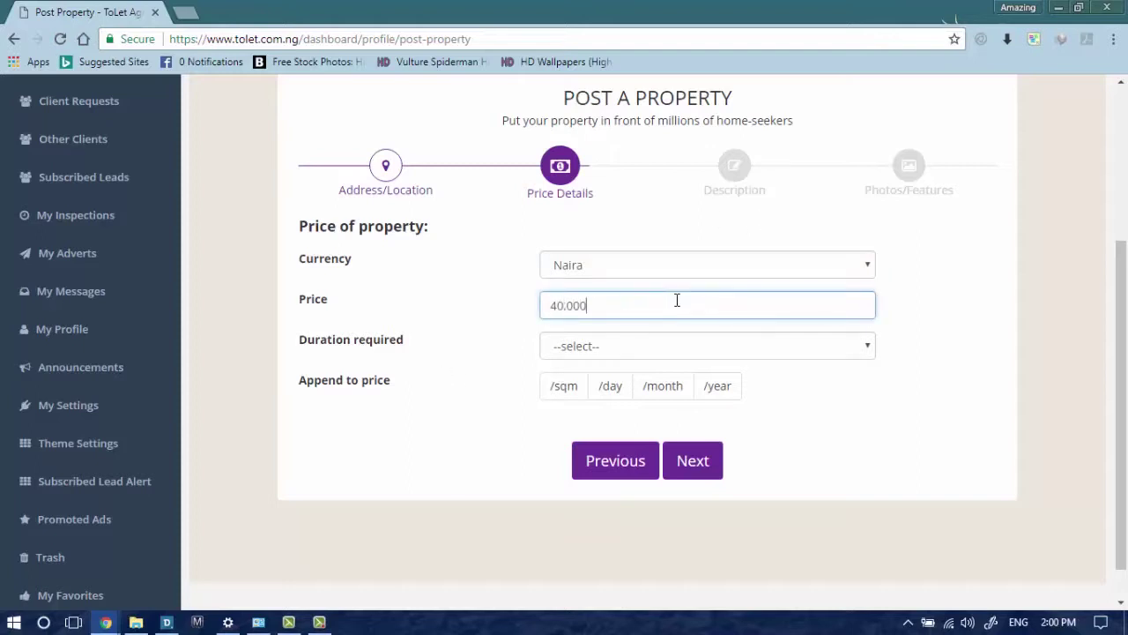
text(0)
- Set the required duration to 1 year, append /year to the price, and continue to the property description
click(686, 348)
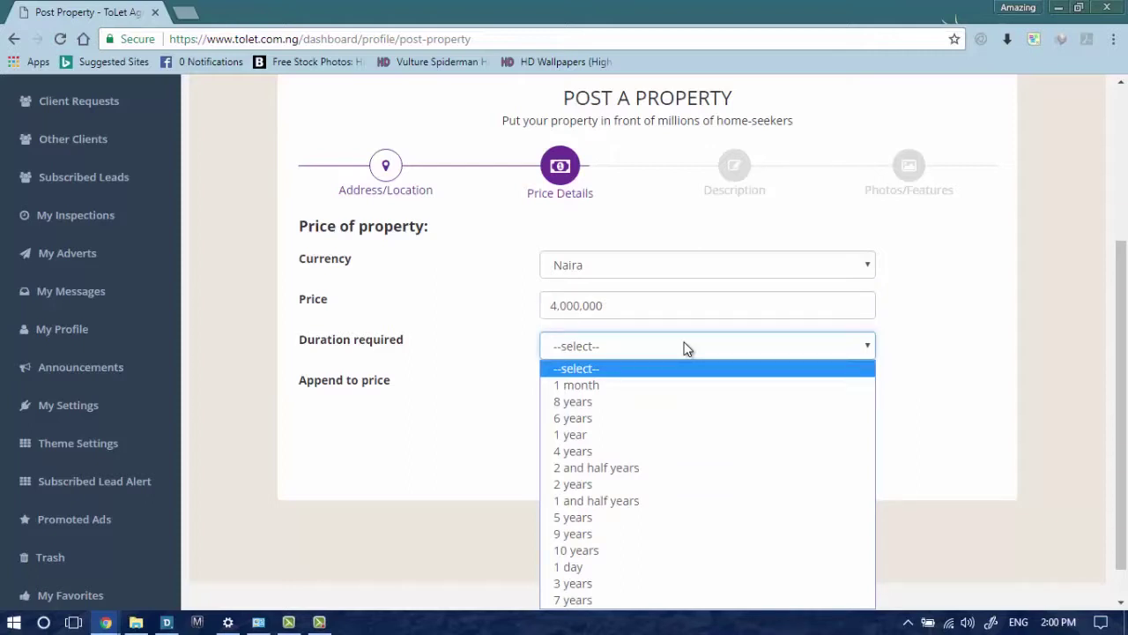
click(554, 436)
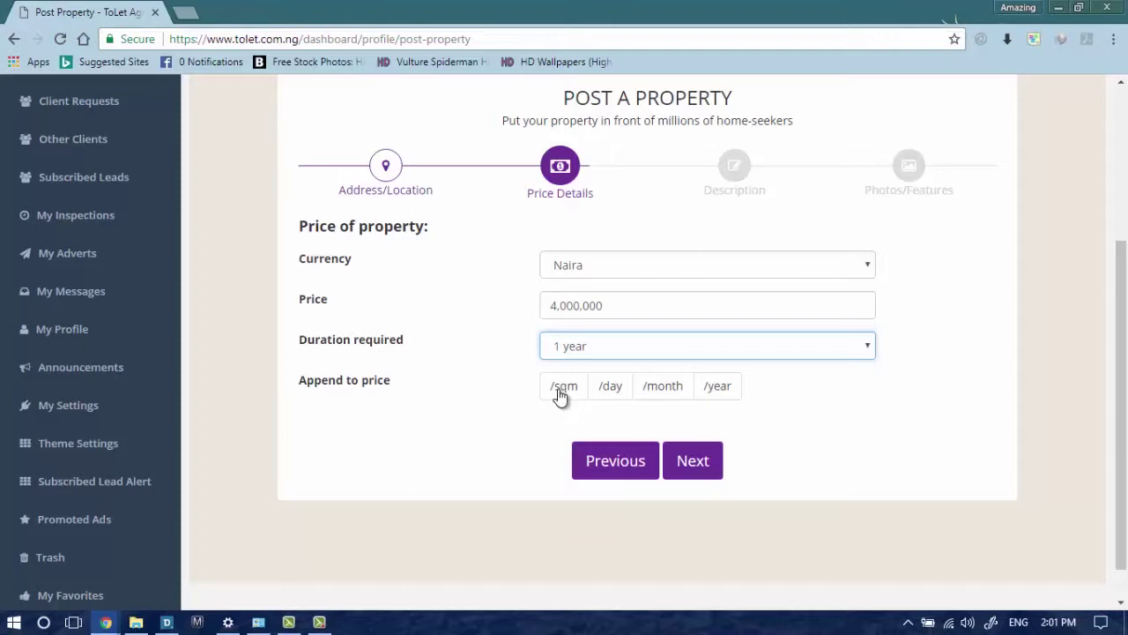
click(731, 388)
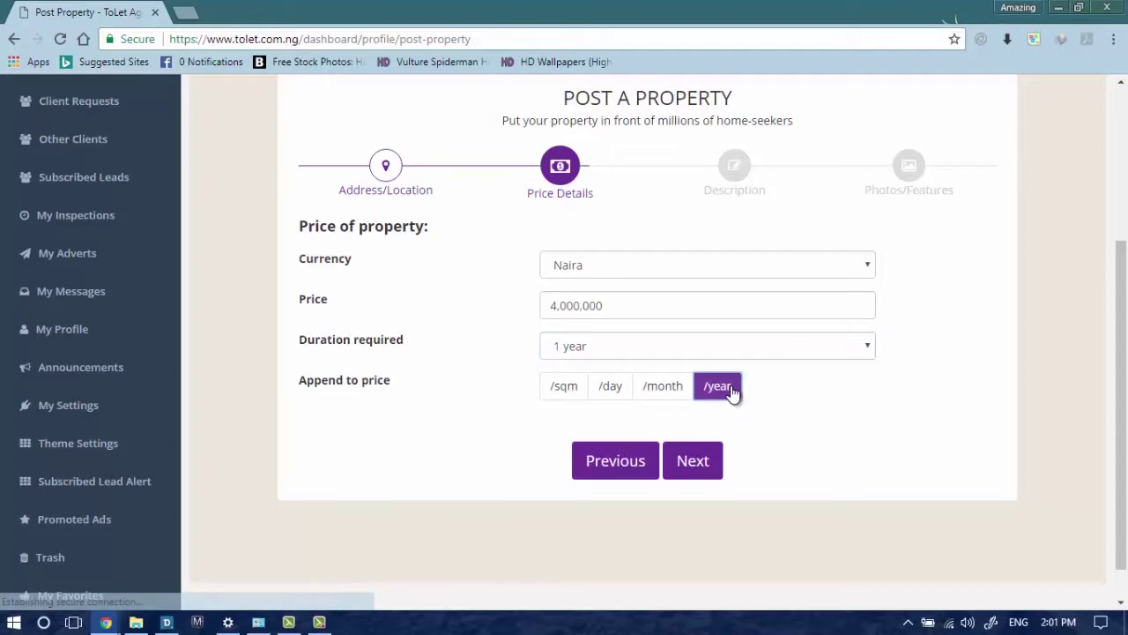
click(693, 464)
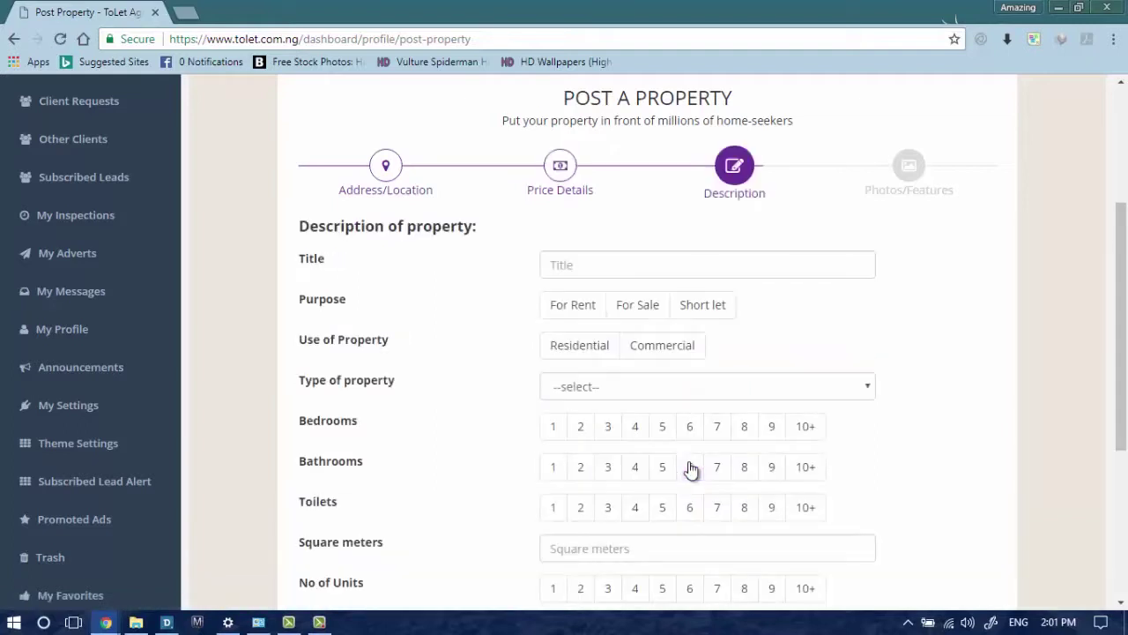
- Title the listing "3 bedroom flat" and classify it as For Rent, Residential, with property type Flat / Apartment
click(669, 263)
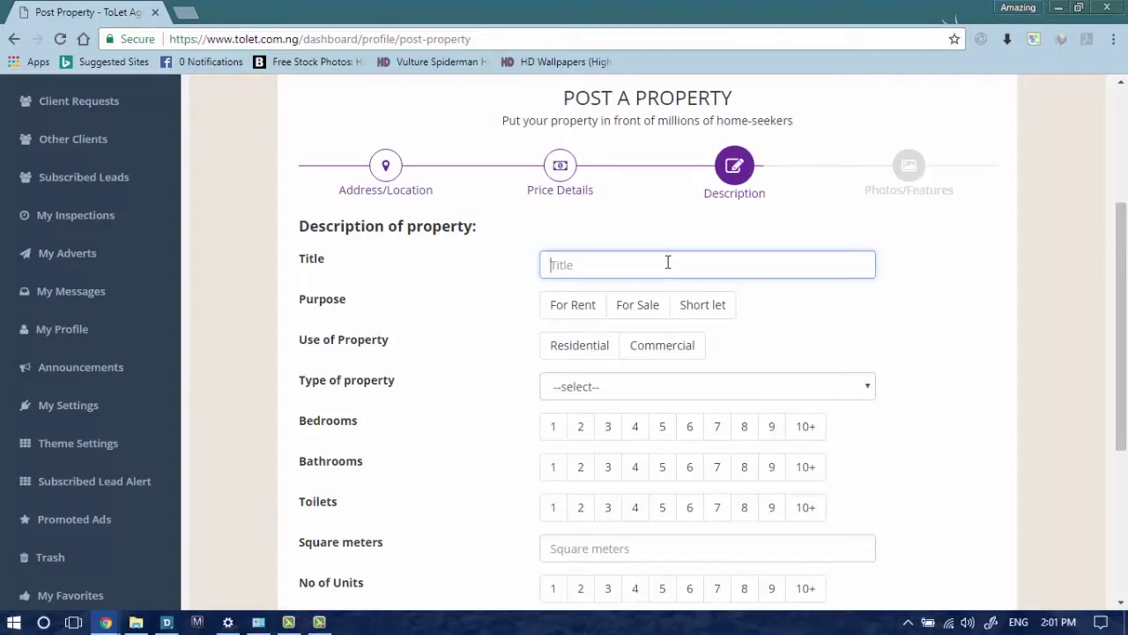
text(3 bedroom flat)
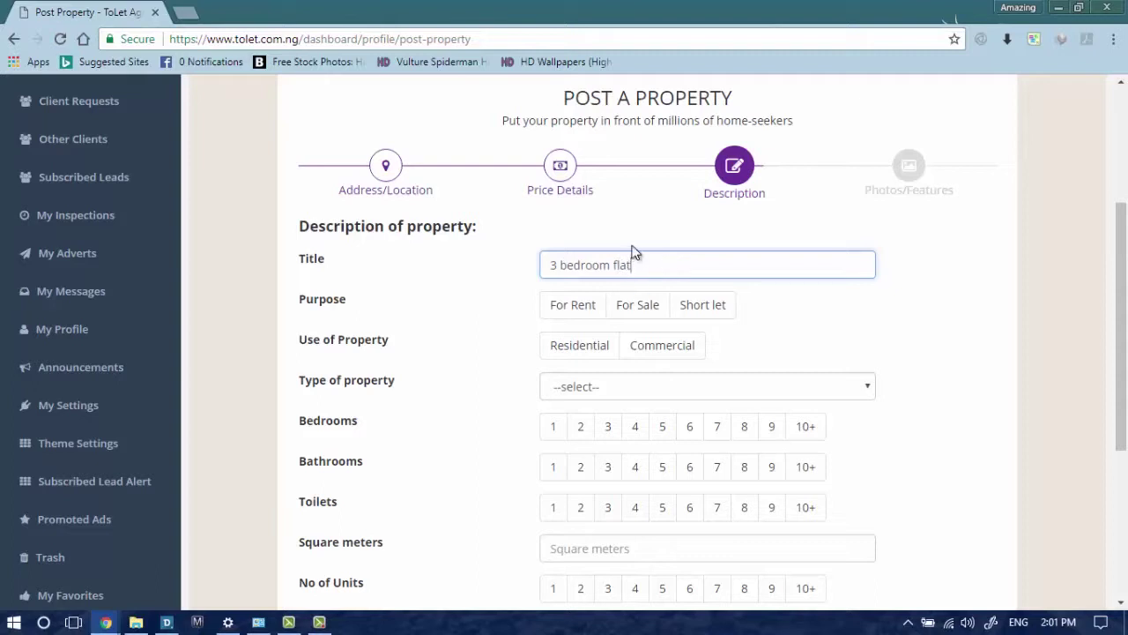
click(589, 308)
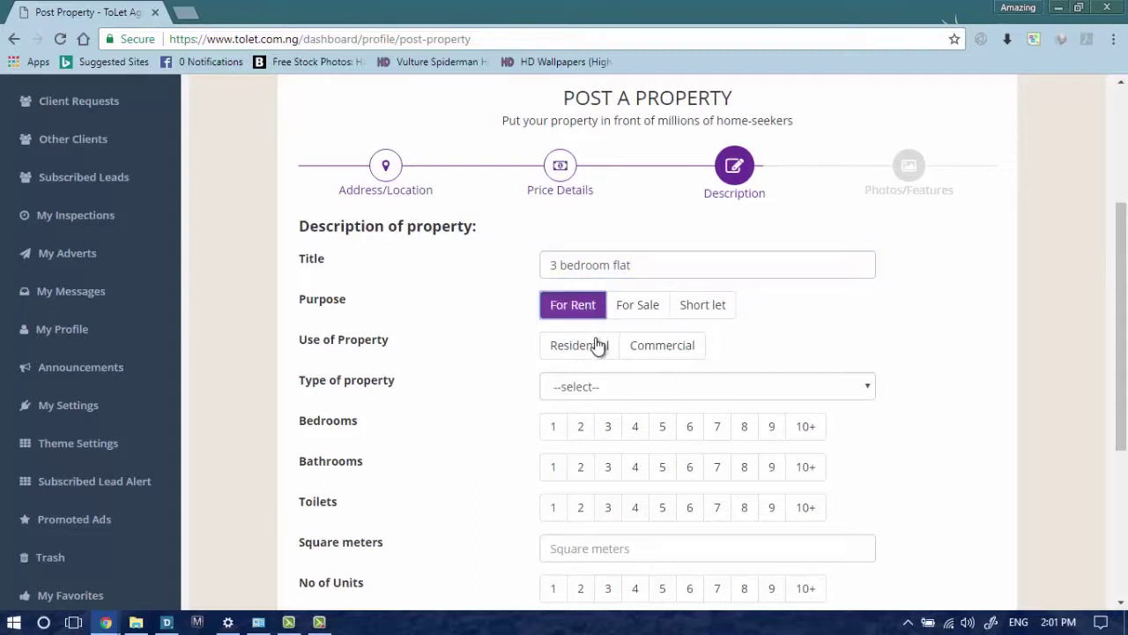
click(593, 357)
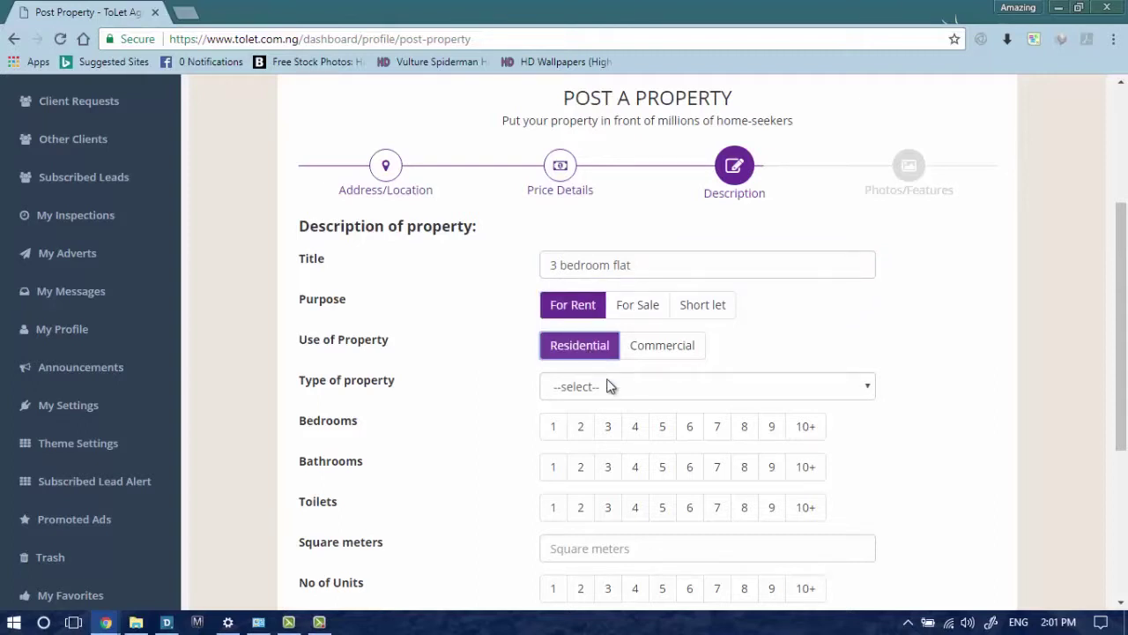
click(608, 386)
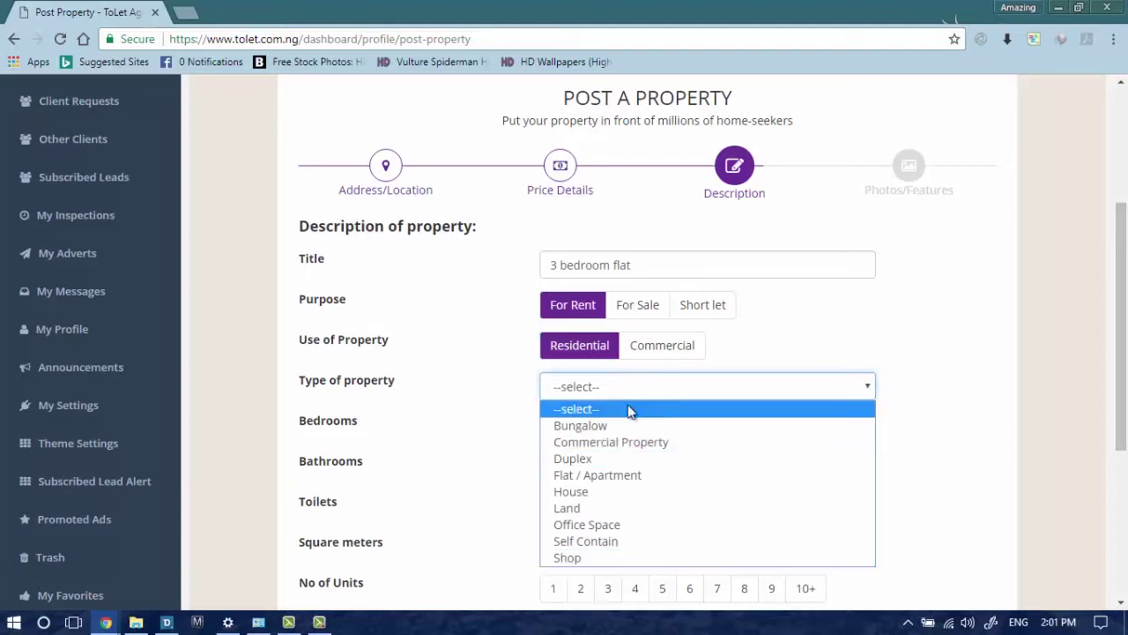
click(616, 483)
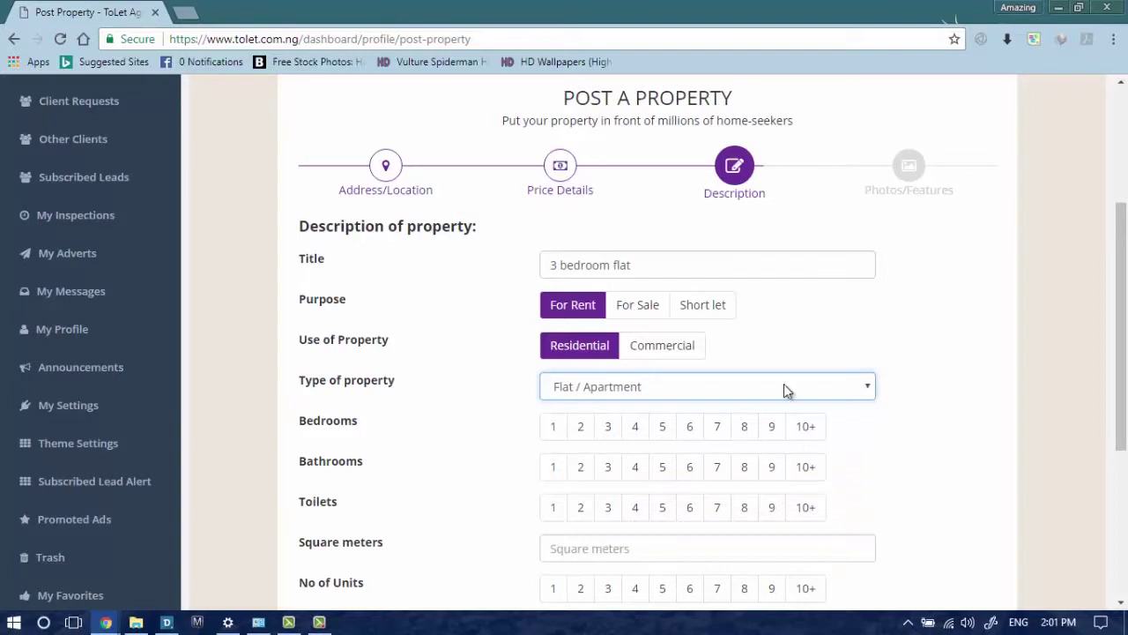
- Set the flat's room counts to 3 bedrooms, 4 bathrooms and 4 toilets
scroll(800, 435, down, 1)
click(606, 346)
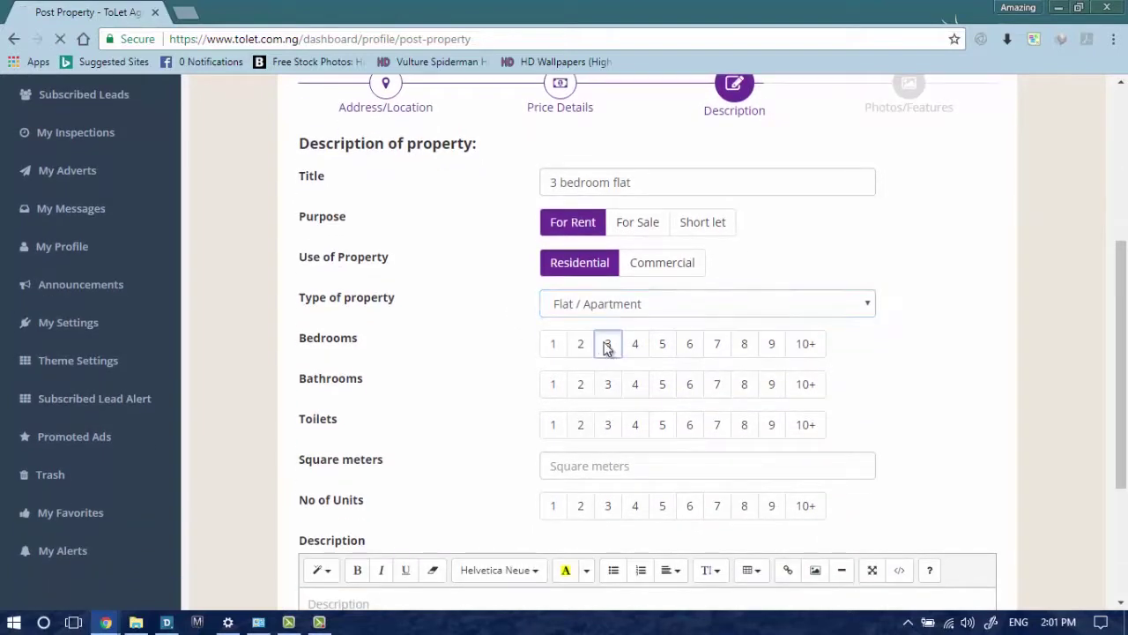
click(635, 386)
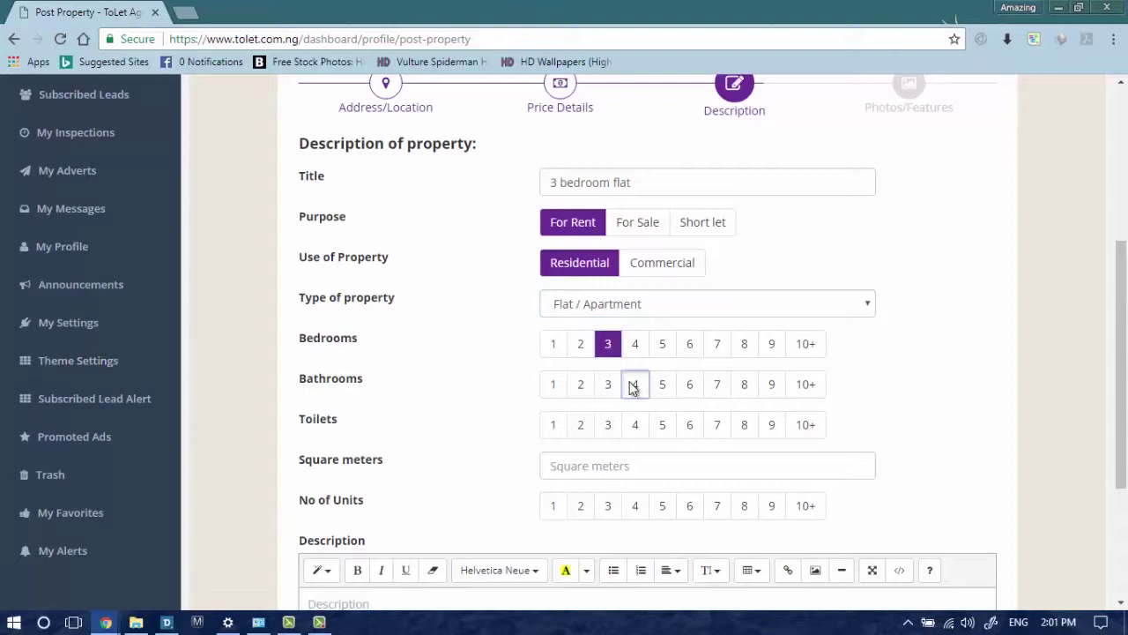
click(635, 427)
click(590, 467)
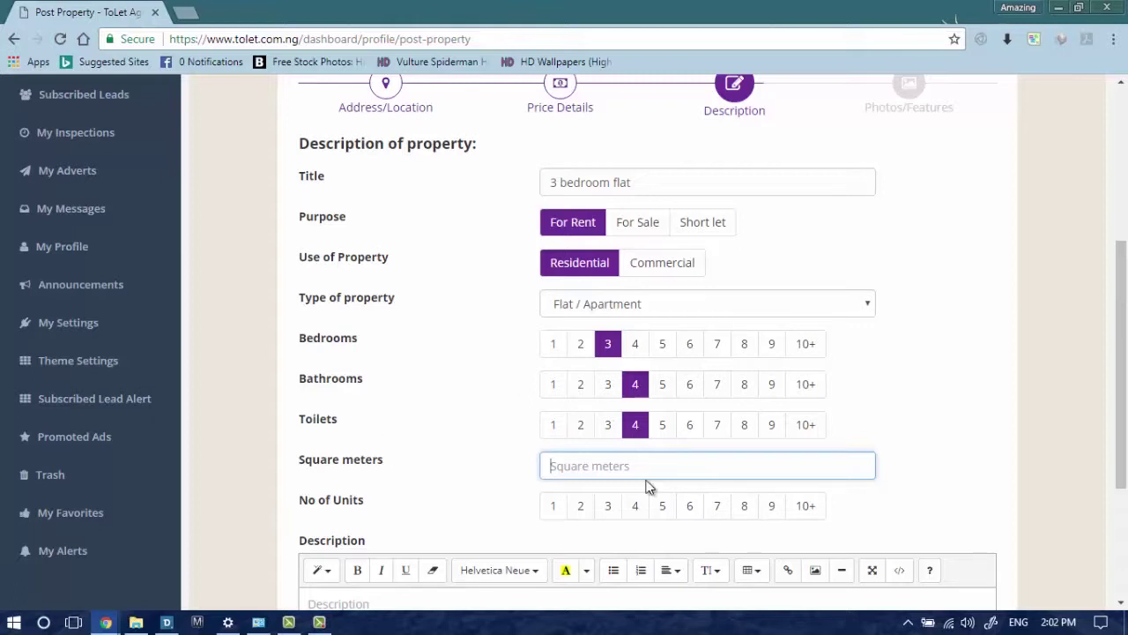
- Describe the property as "3 bedroom flat with 4 toilets and 4 bathrooms fully serviced in abraham adesanya estate, Ajah."
scroll(807, 460, down, 3)
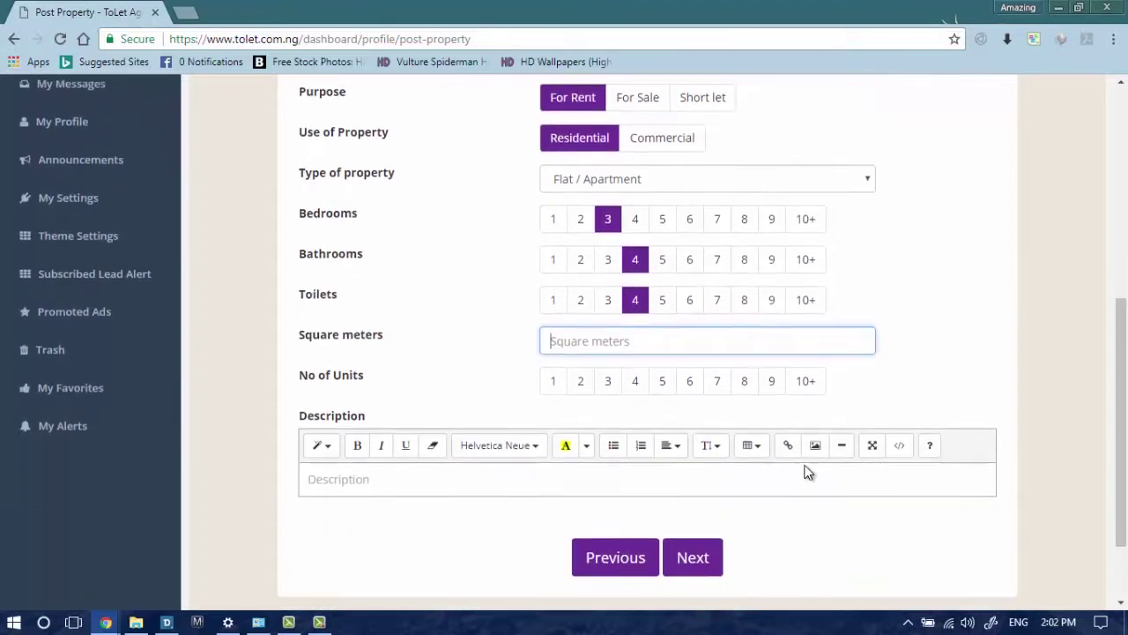
click(514, 447)
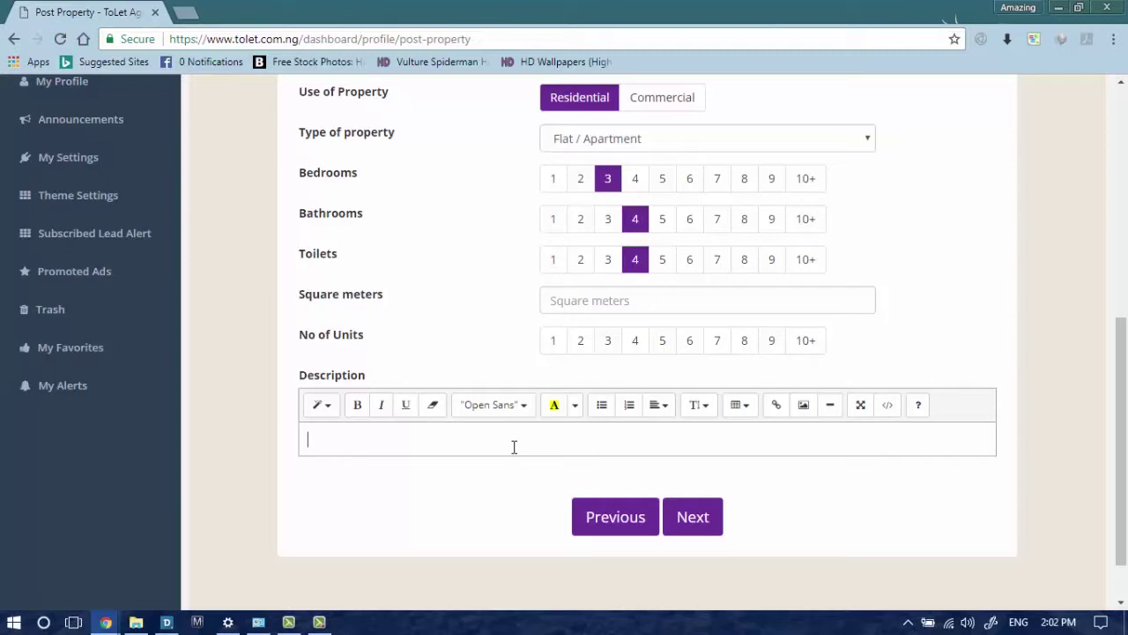
text(3 bedroom flat with 4 to)
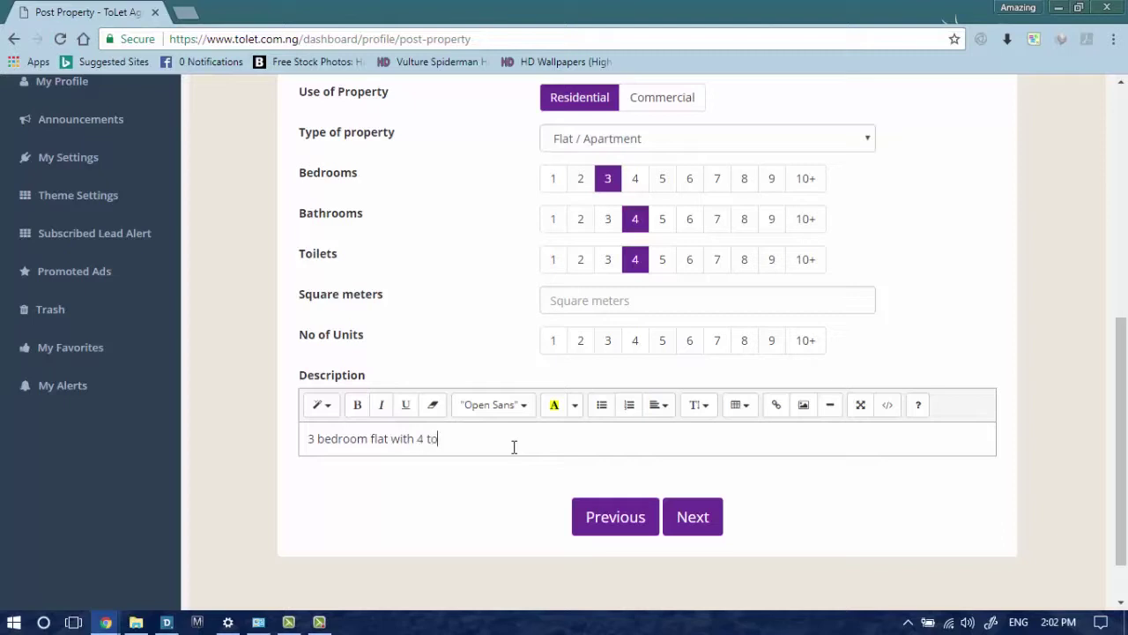
text(ilets and )
text(4 bathroo)
text(ms)
text( w)
key(BackSpace)
key(BackSpace)
text(fully servi)
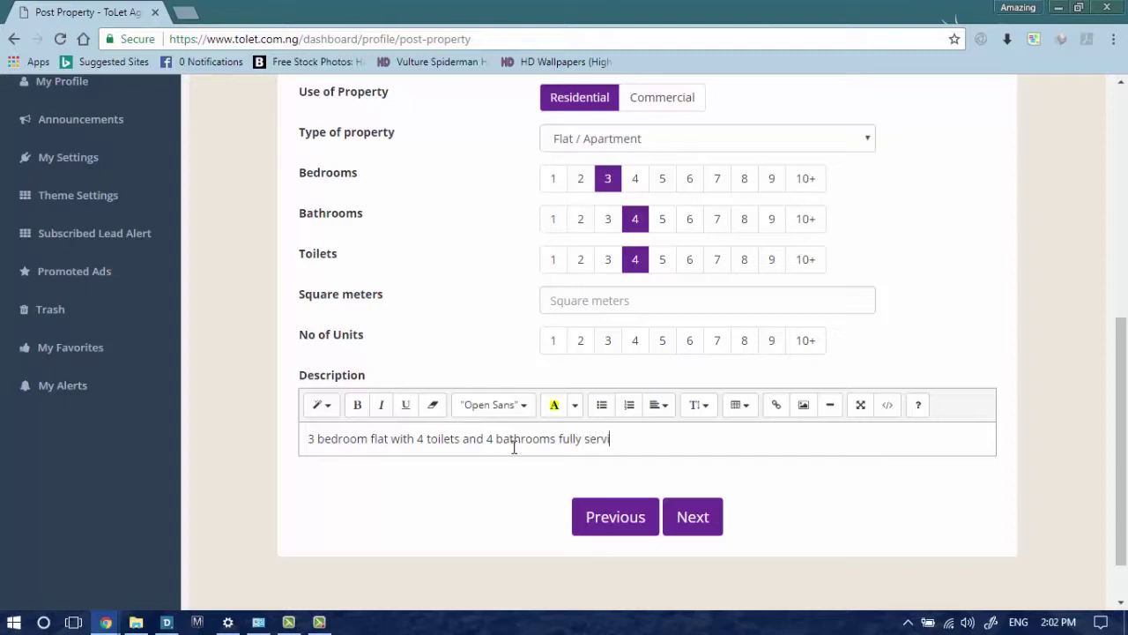
text(ced in abraham )
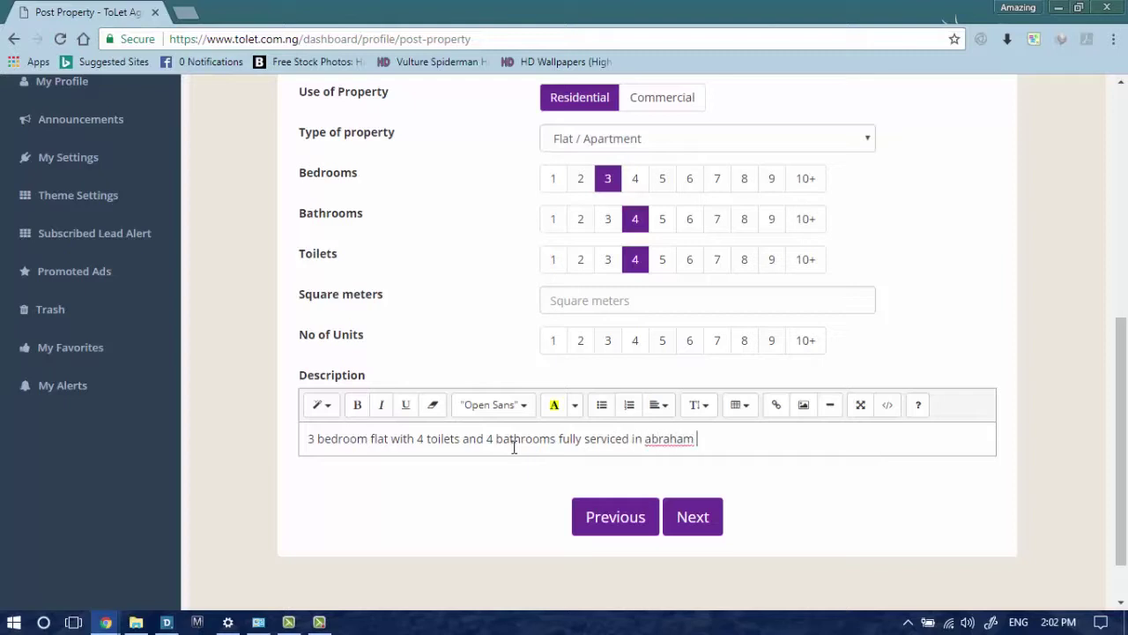
text(adesanya est)
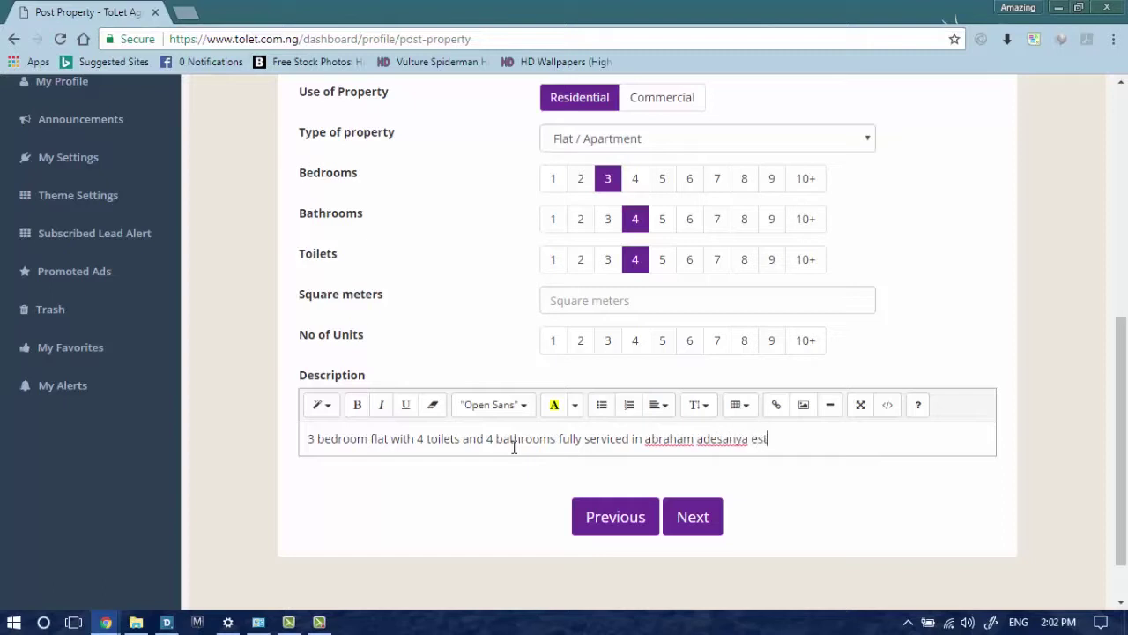
text(ate, Ajah.)
- Continue to the photos stage, save the listing to add pictures, and open the file chooser for an image upload
click(700, 524)
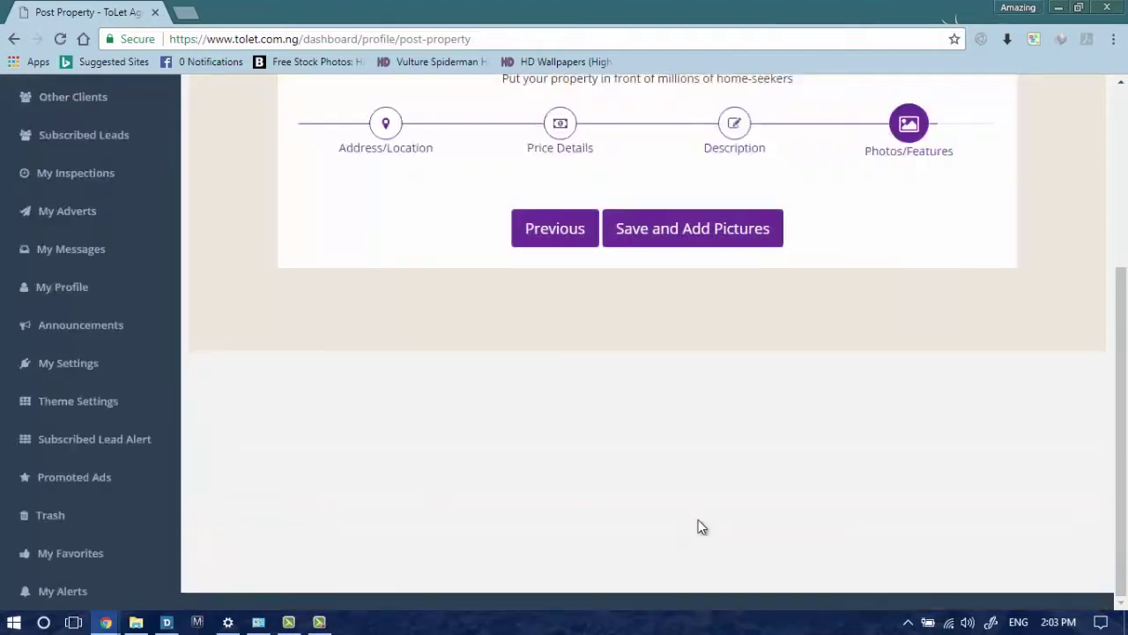
scroll(529, 330, up, 2)
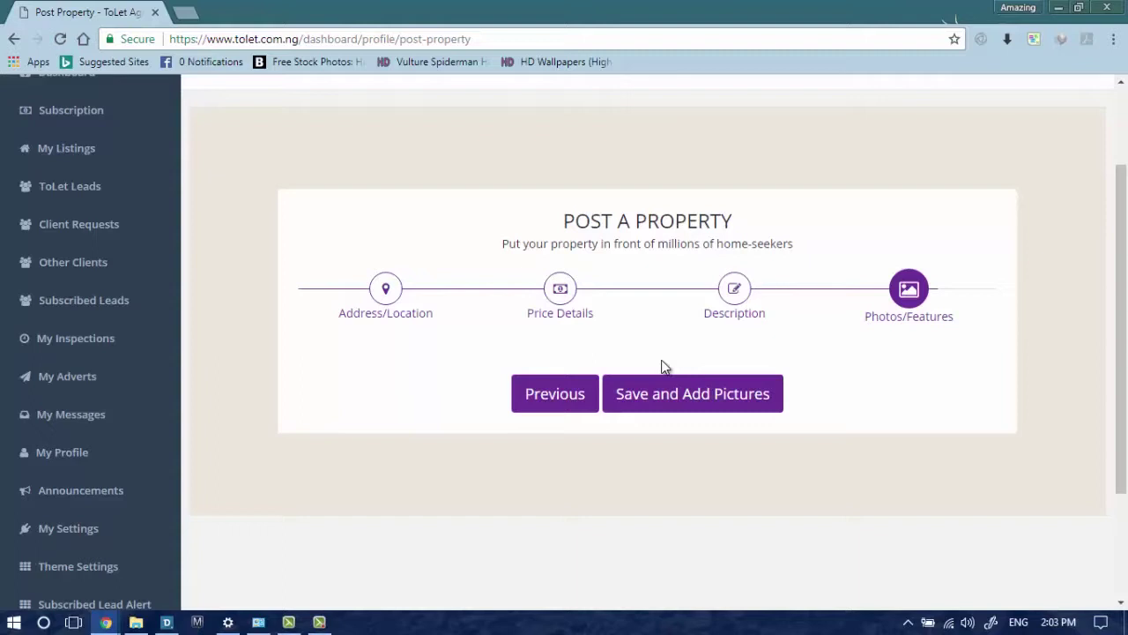
click(681, 402)
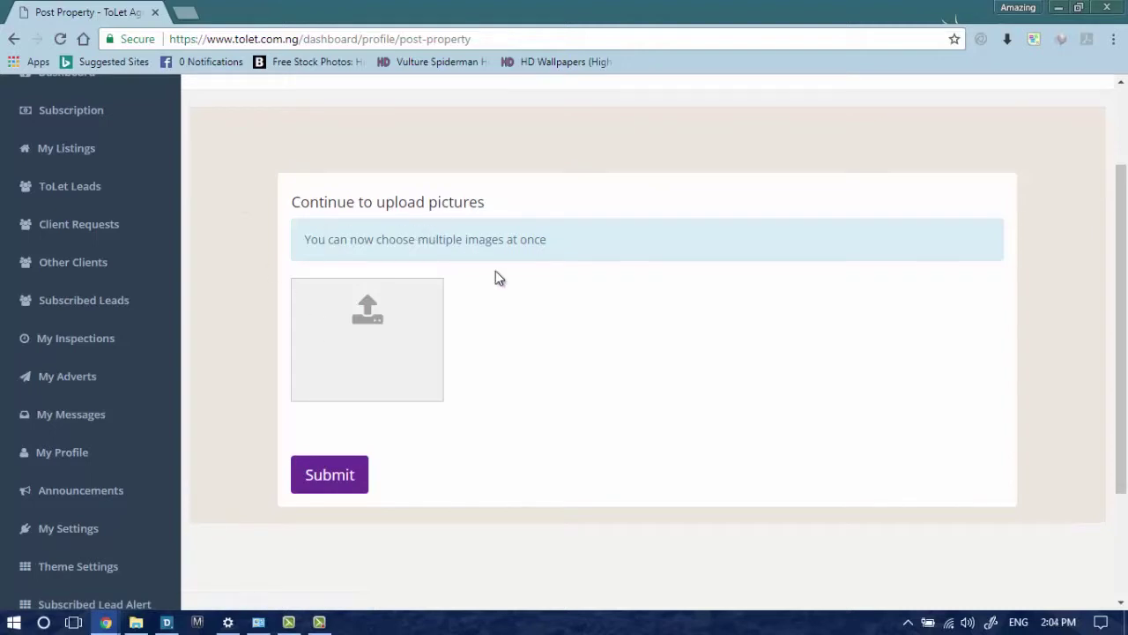
click(383, 328)
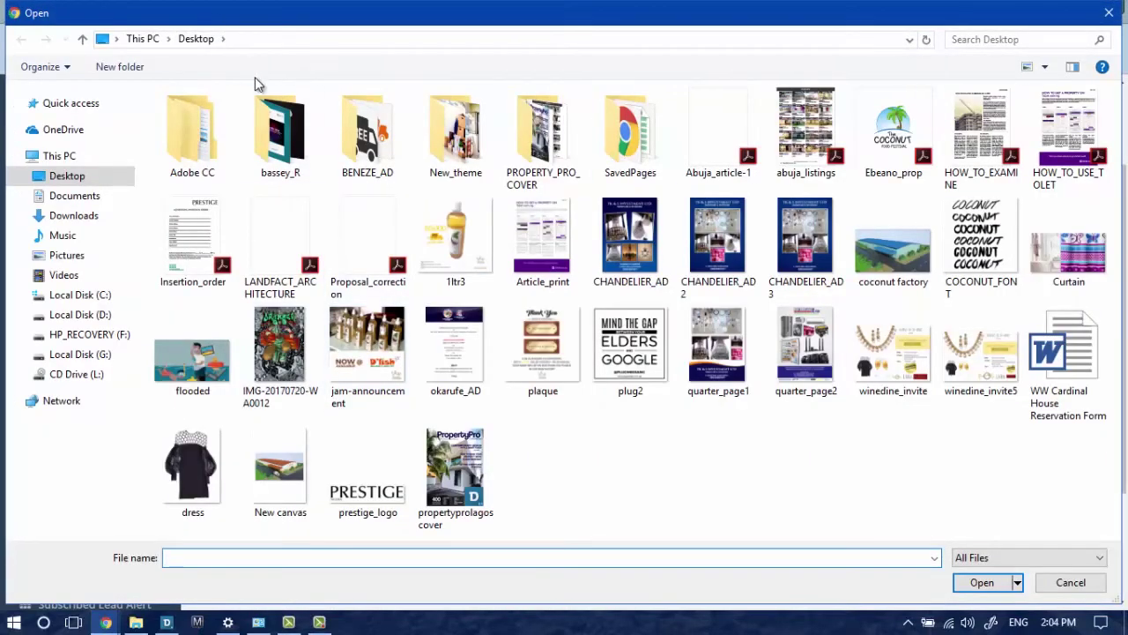
- Look for a property picture in the bassey_R folder, Pictures, and the property_Pro folder under Documents, Design, TOLET00
double_click(289, 132)
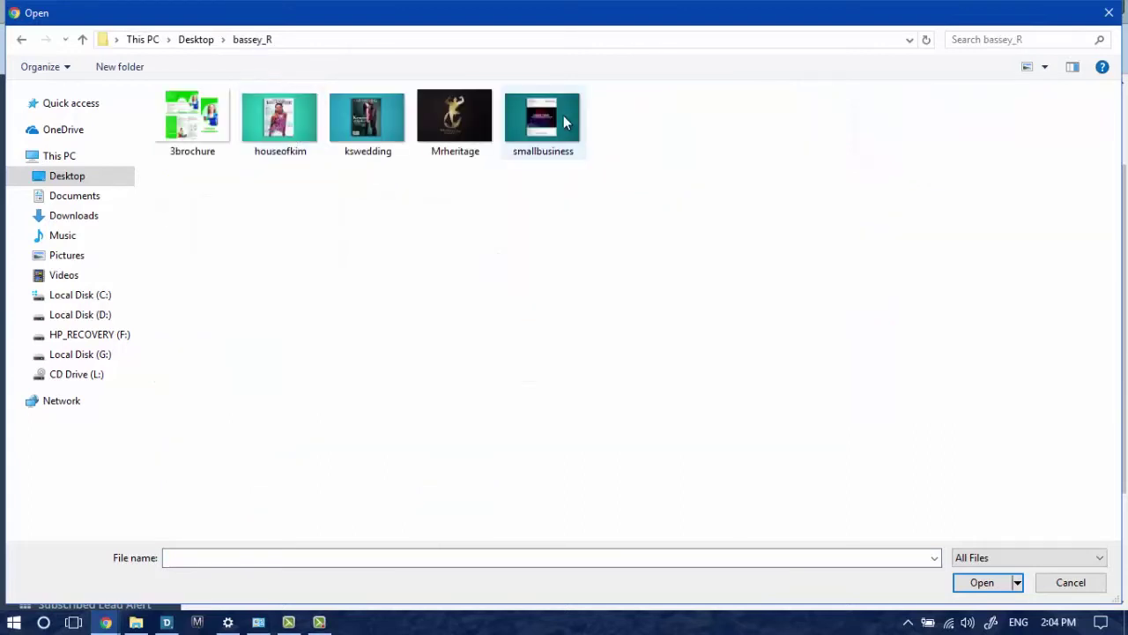
click(30, 40)
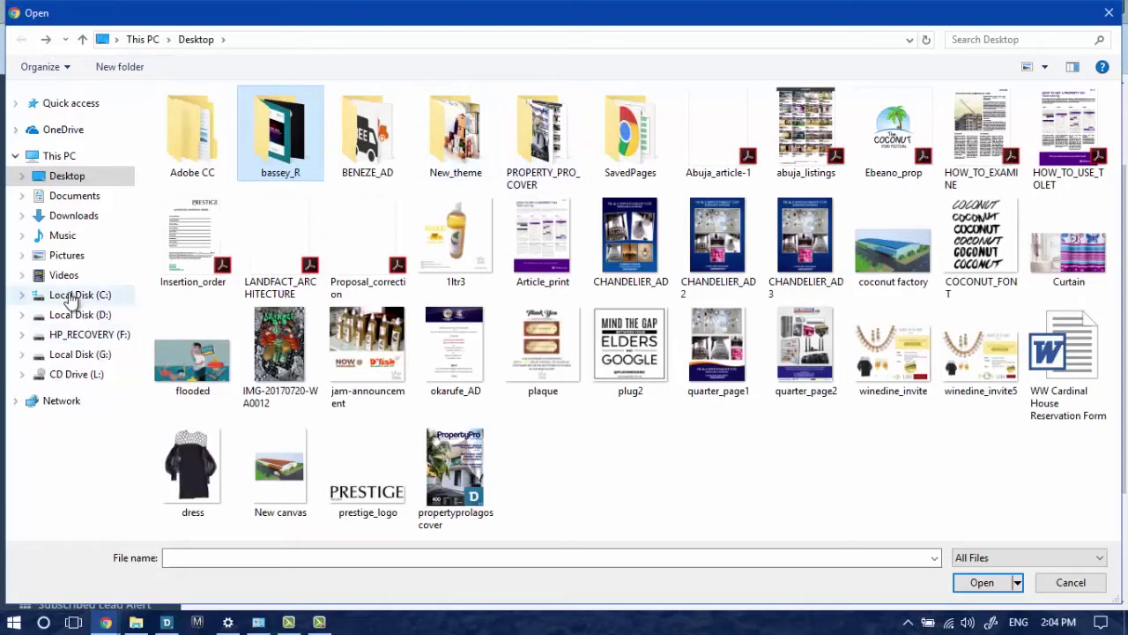
click(69, 256)
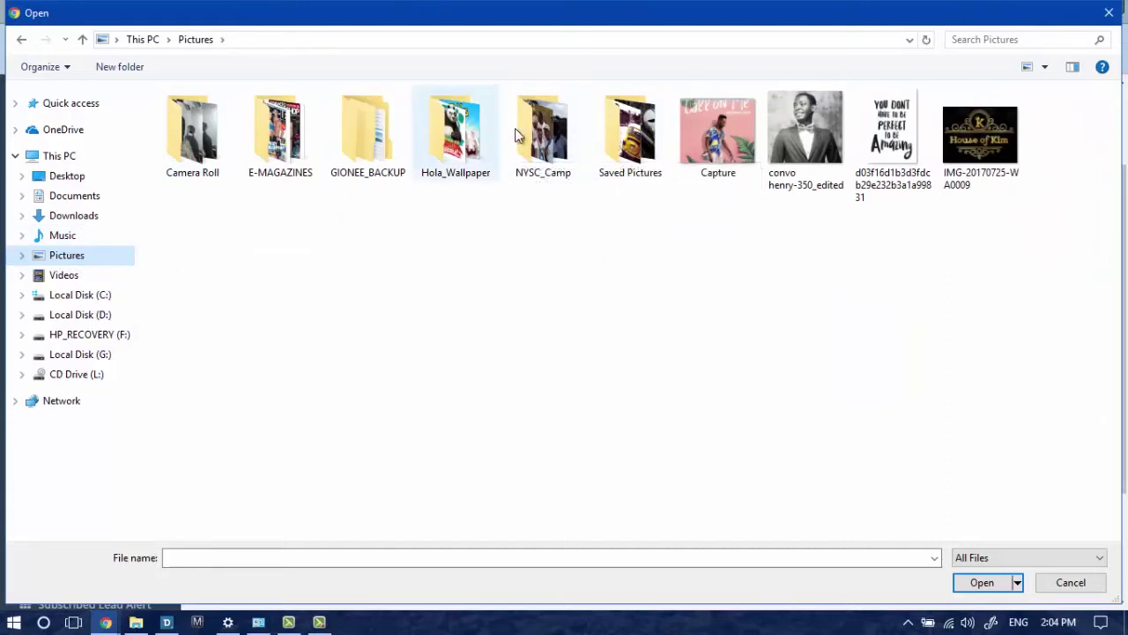
click(78, 195)
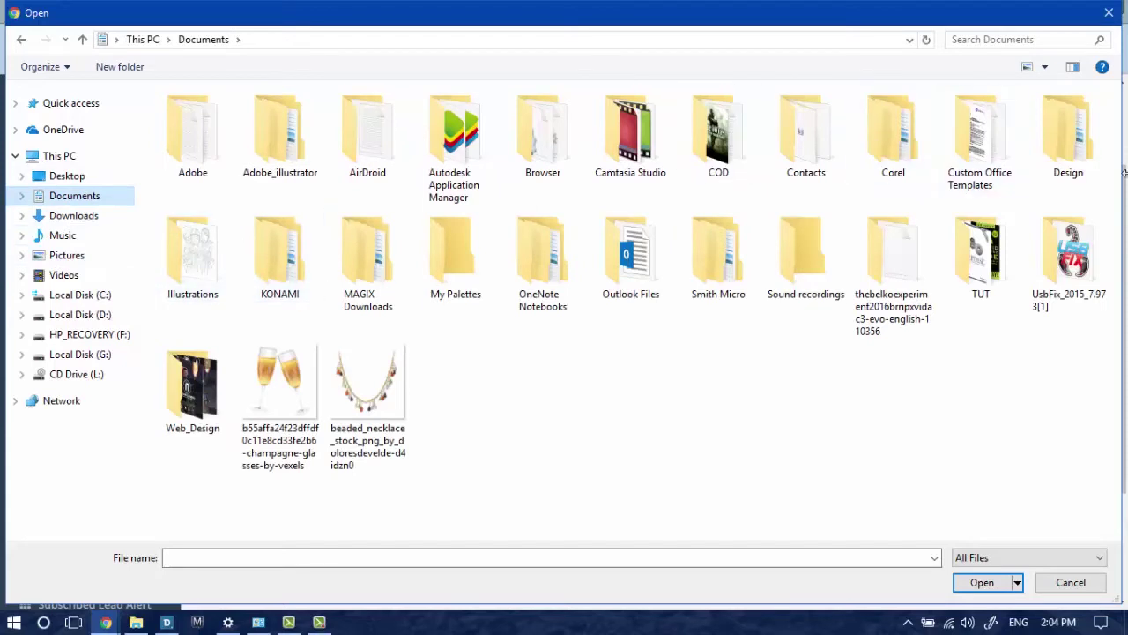
double_click(1080, 174)
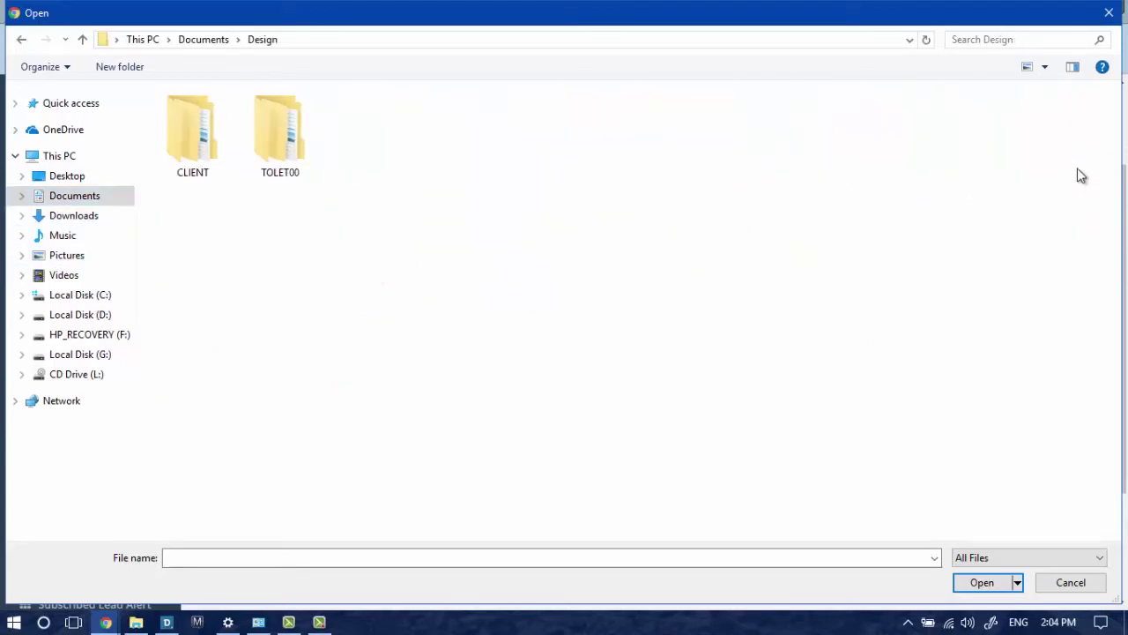
double_click(252, 152)
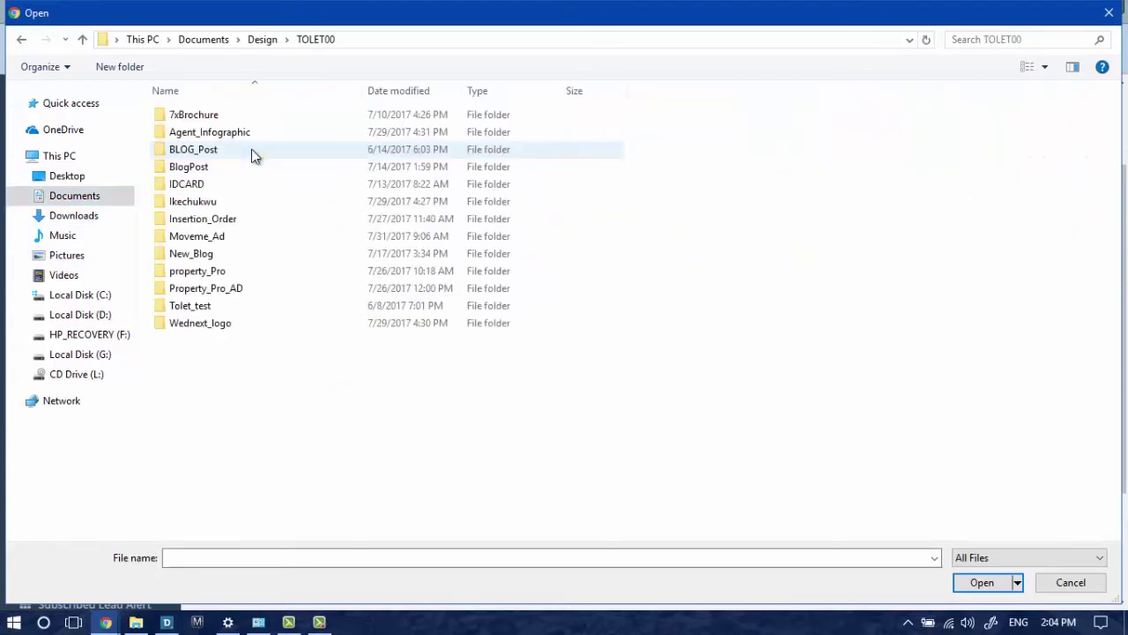
click(243, 275)
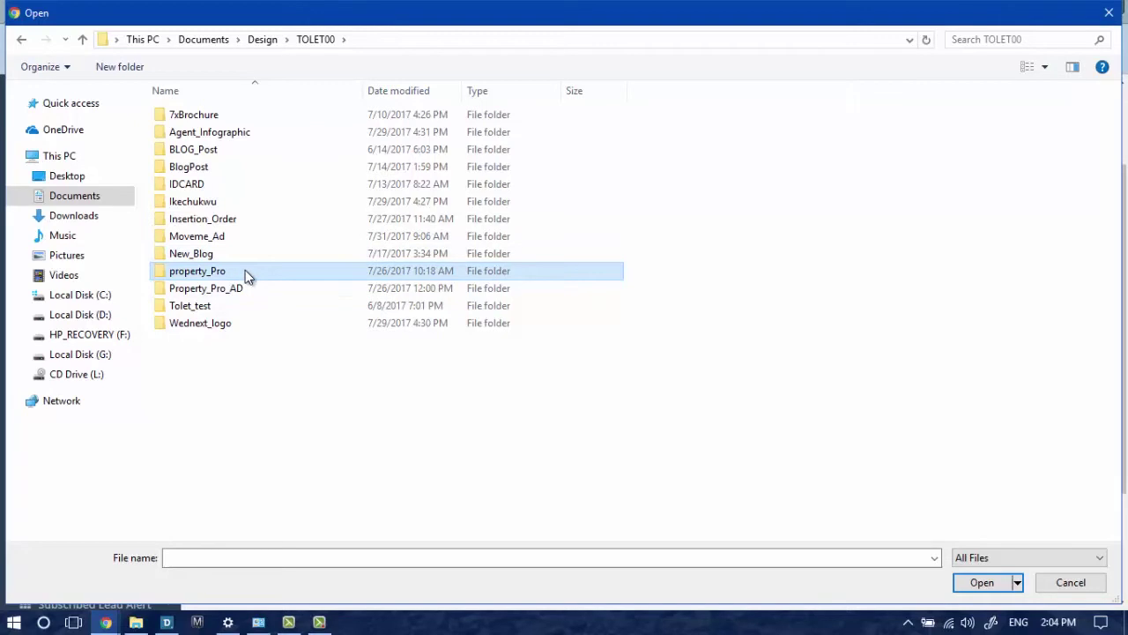
double_click(246, 271)
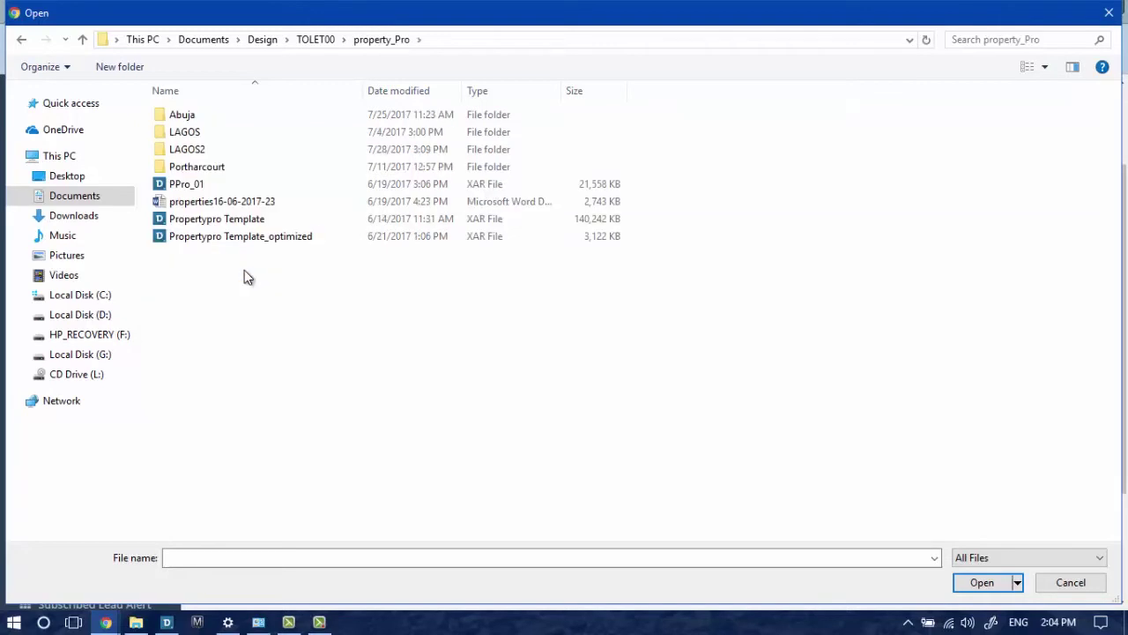
double_click(238, 132)
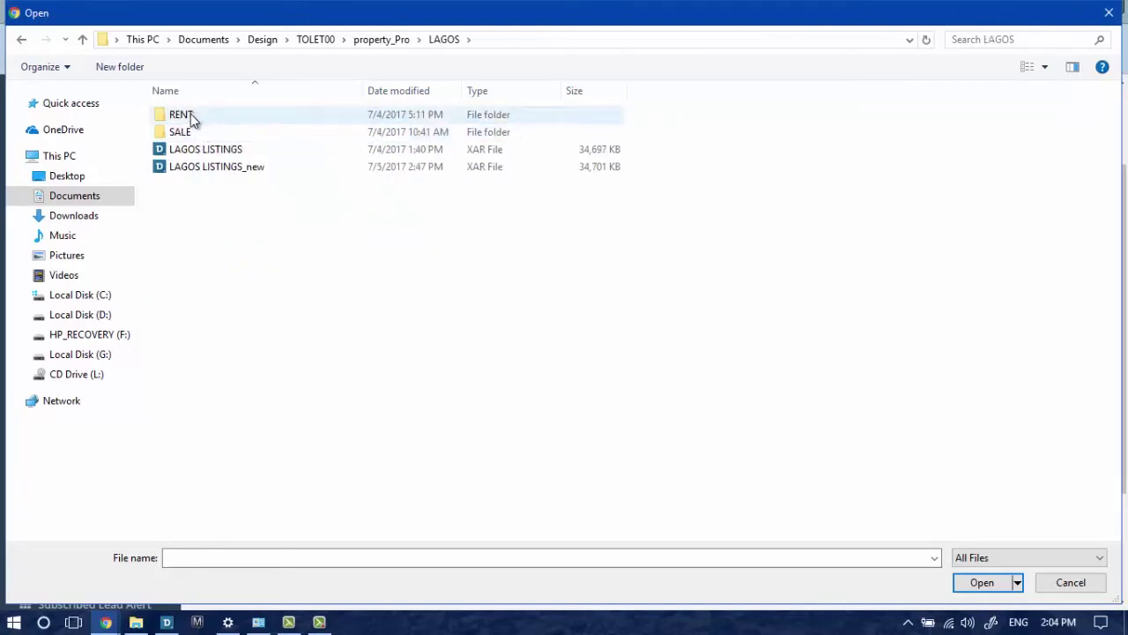
click(21, 40)
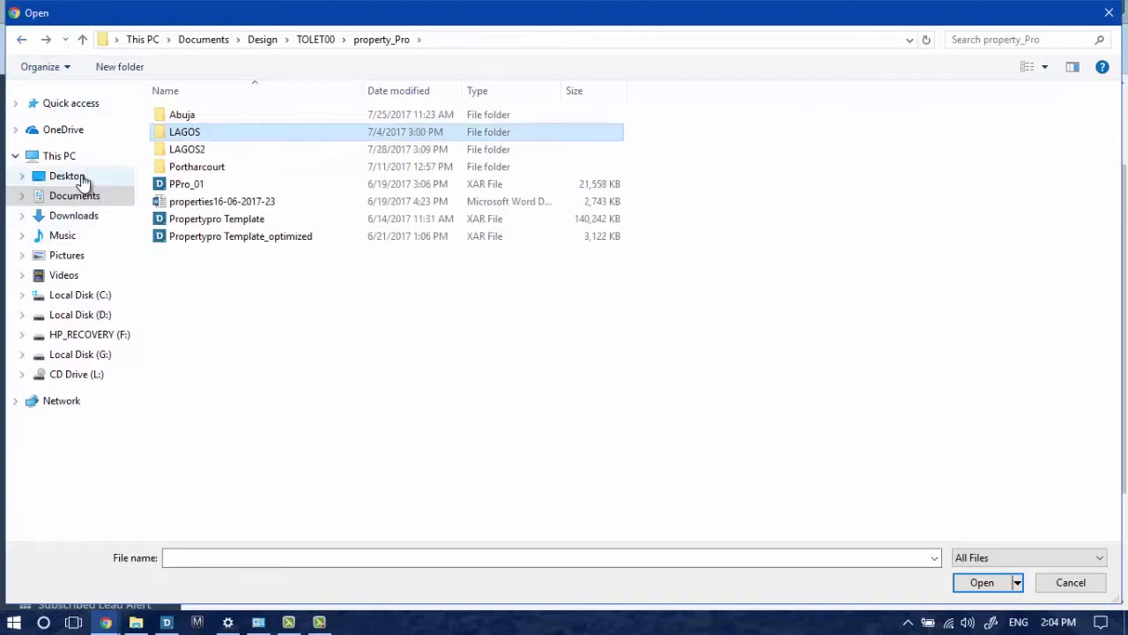
- Upload the coconut factory picture from the Desktop to the listing
click(72, 177)
click(875, 264)
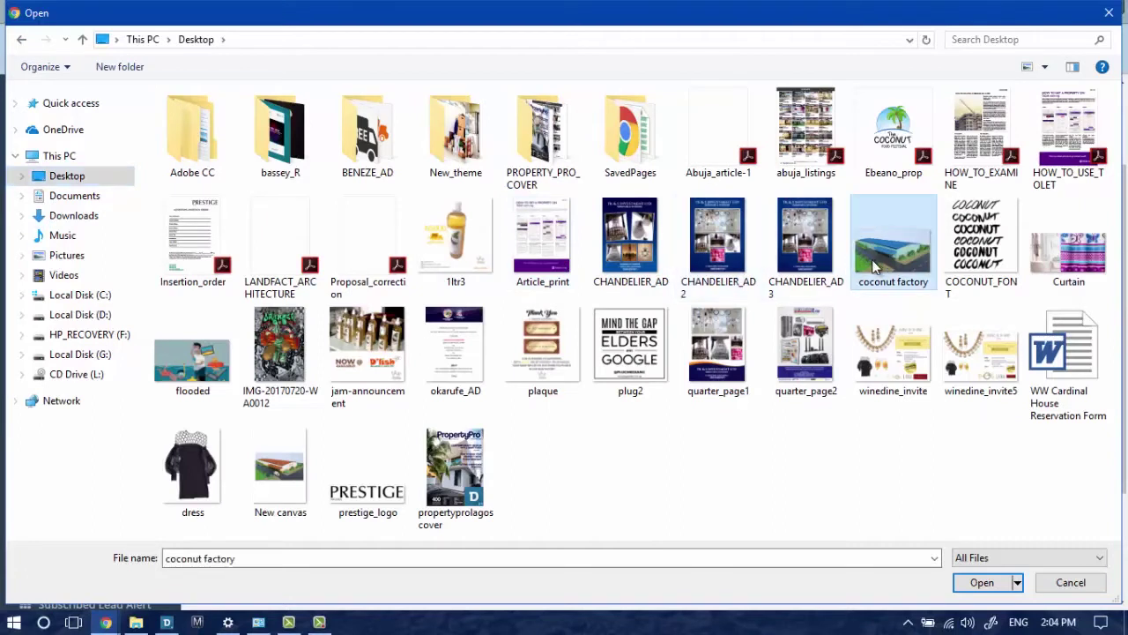
click(985, 580)
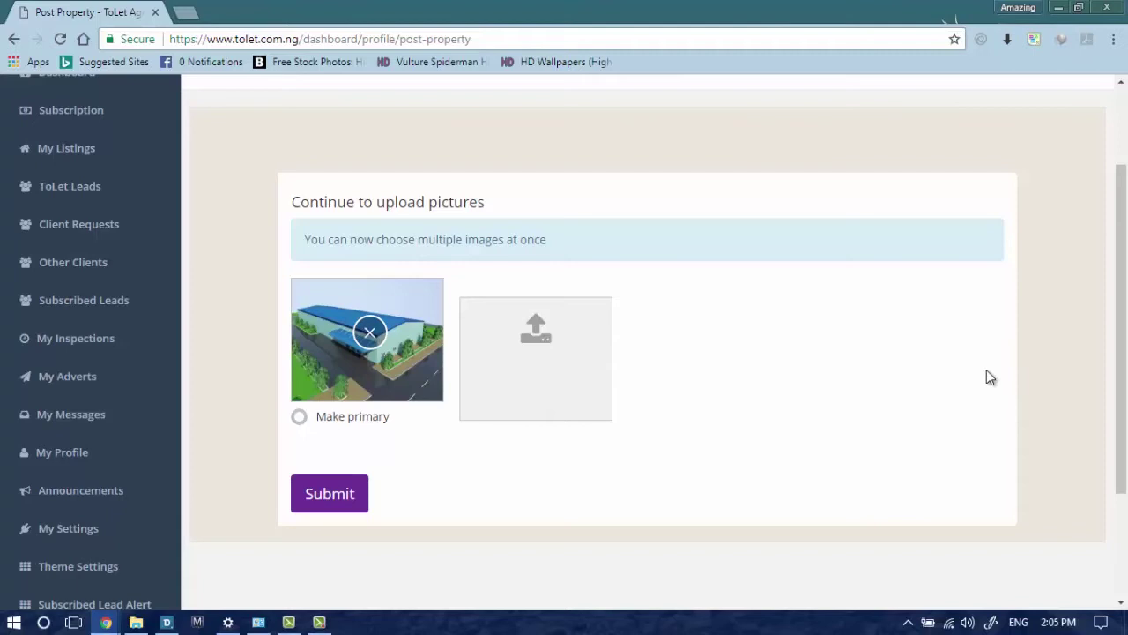
- Make the uploaded picture the primary one and submit the listing
click(294, 419)
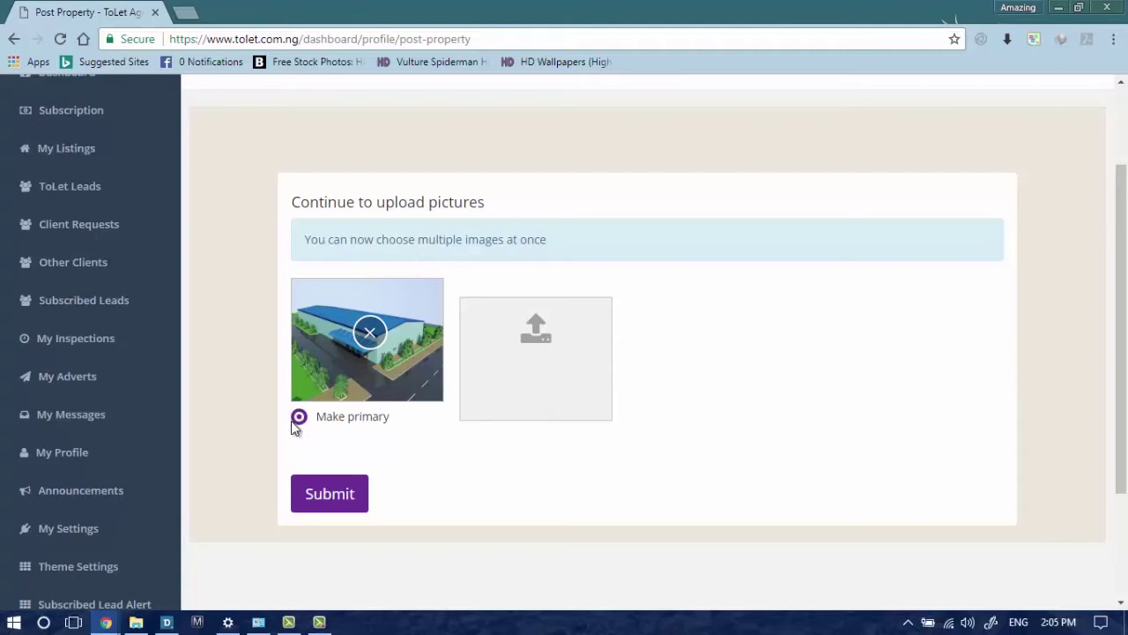
click(351, 501)
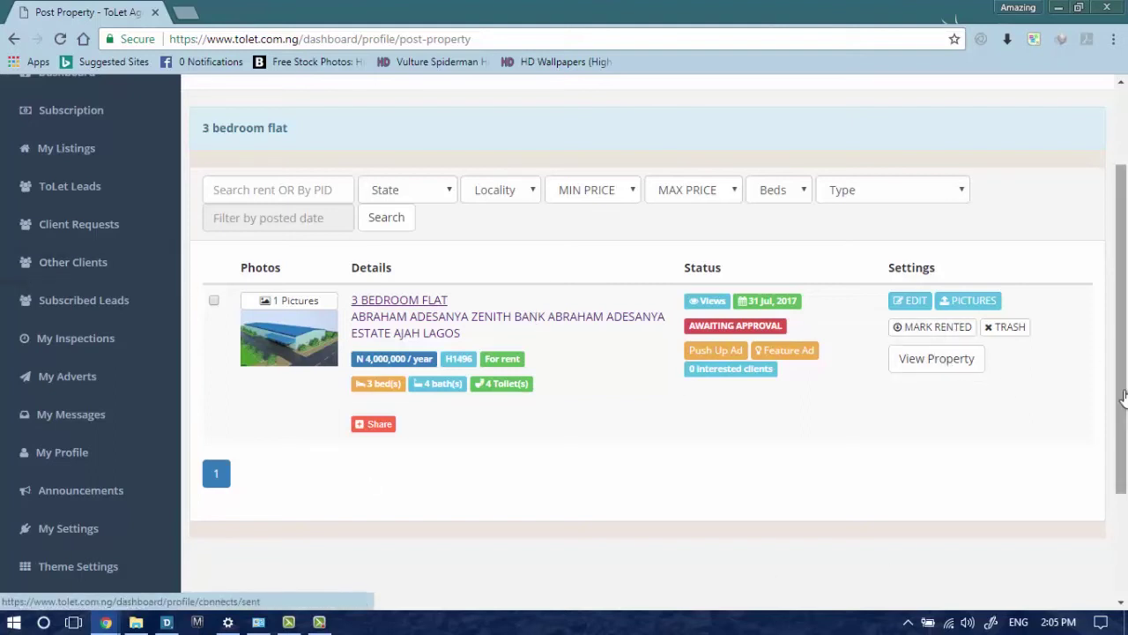
- View the posted flat's public page, review its price, photo, features, description, map and agent details, and close the page
click(930, 364)
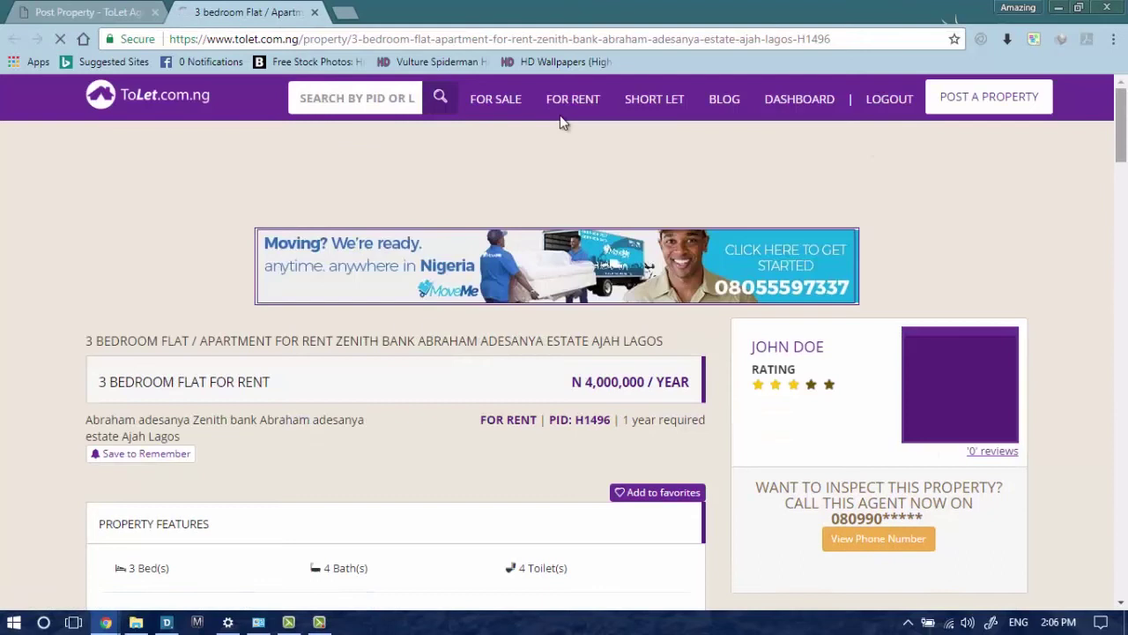
scroll(637, 357, down, 3)
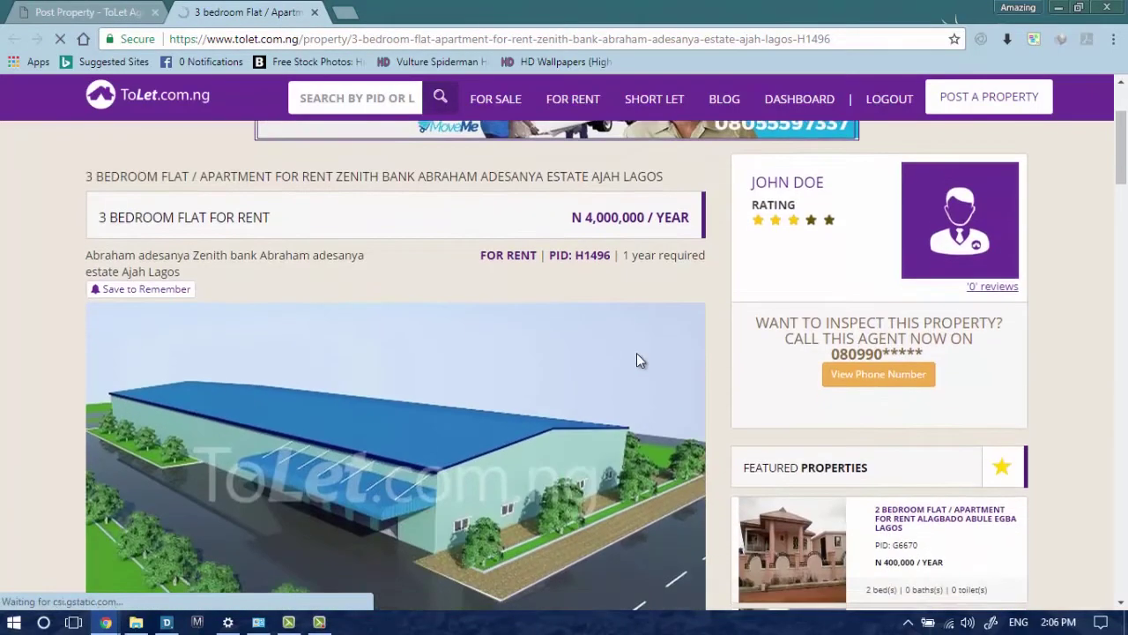
scroll(636, 353, down, 7)
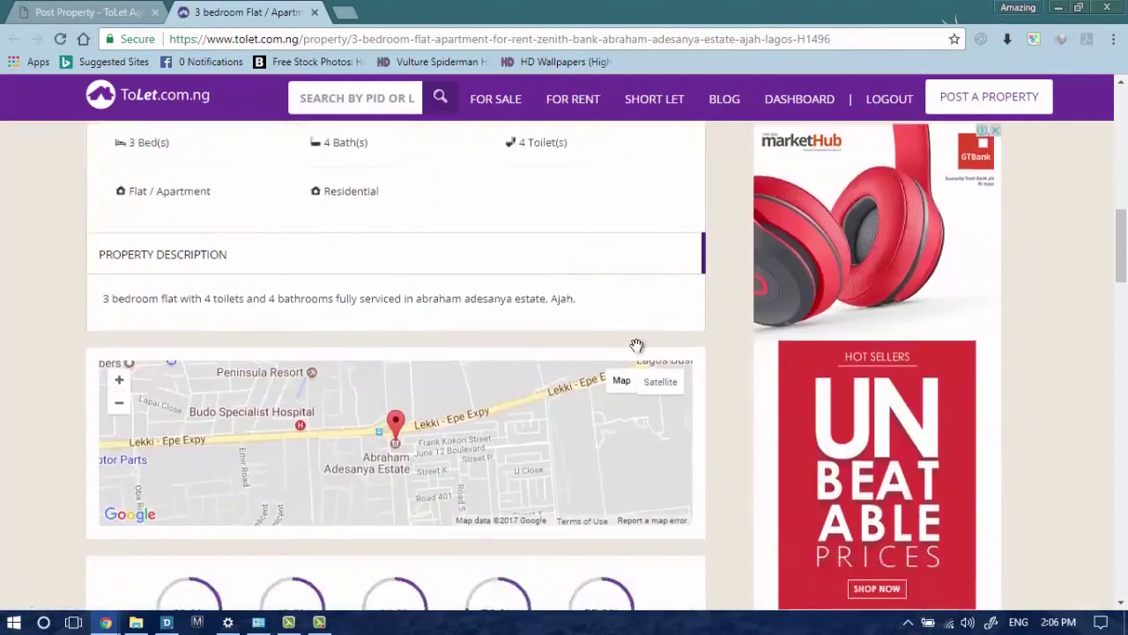
scroll(657, 247, up, 7)
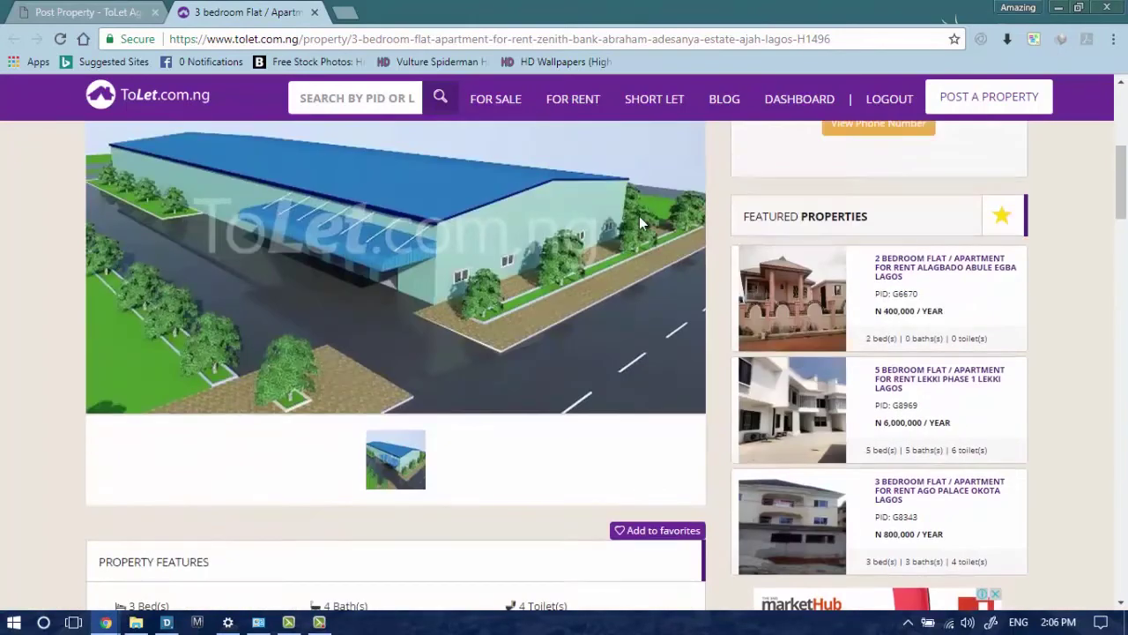
scroll(639, 216, up, 5)
scroll(639, 216, down, 5)
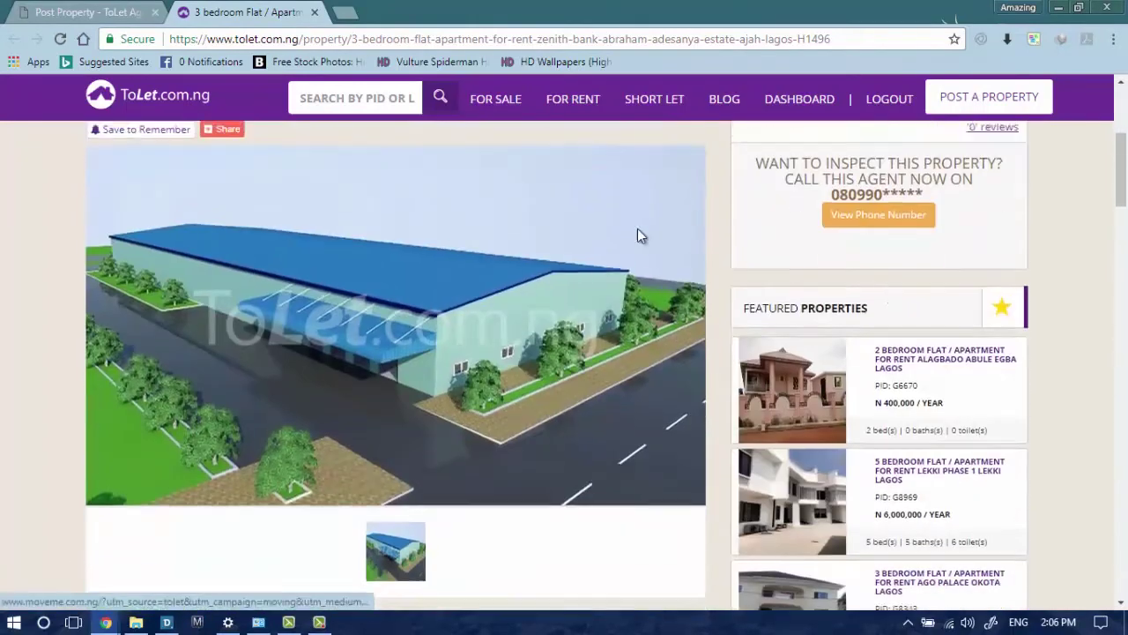
scroll(637, 234, down, 10)
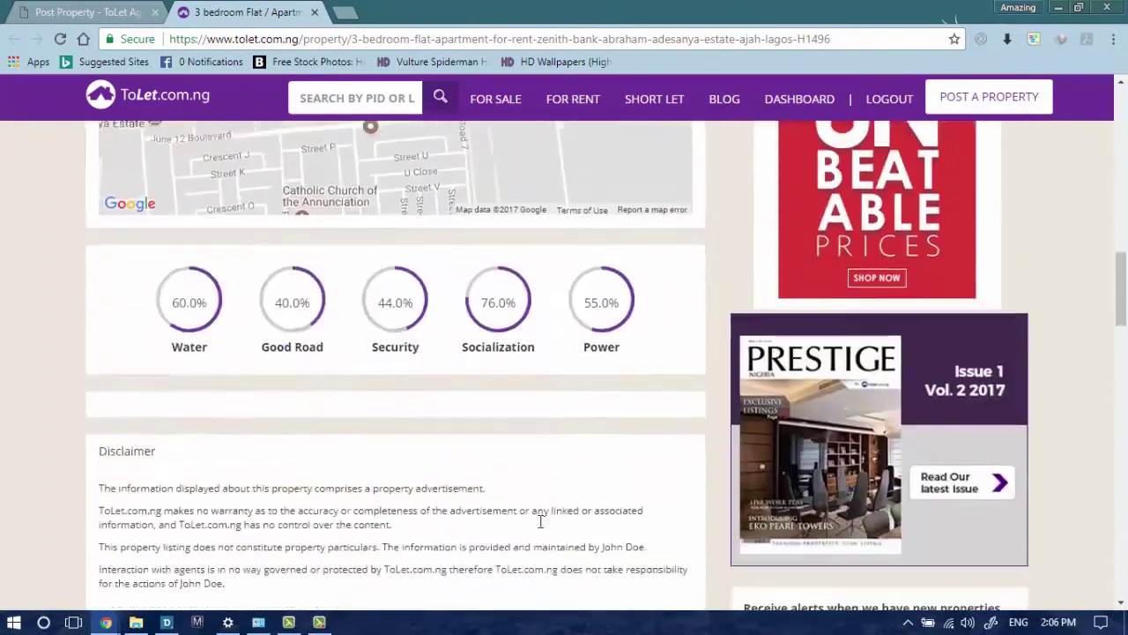
scroll(561, 158, up, 5)
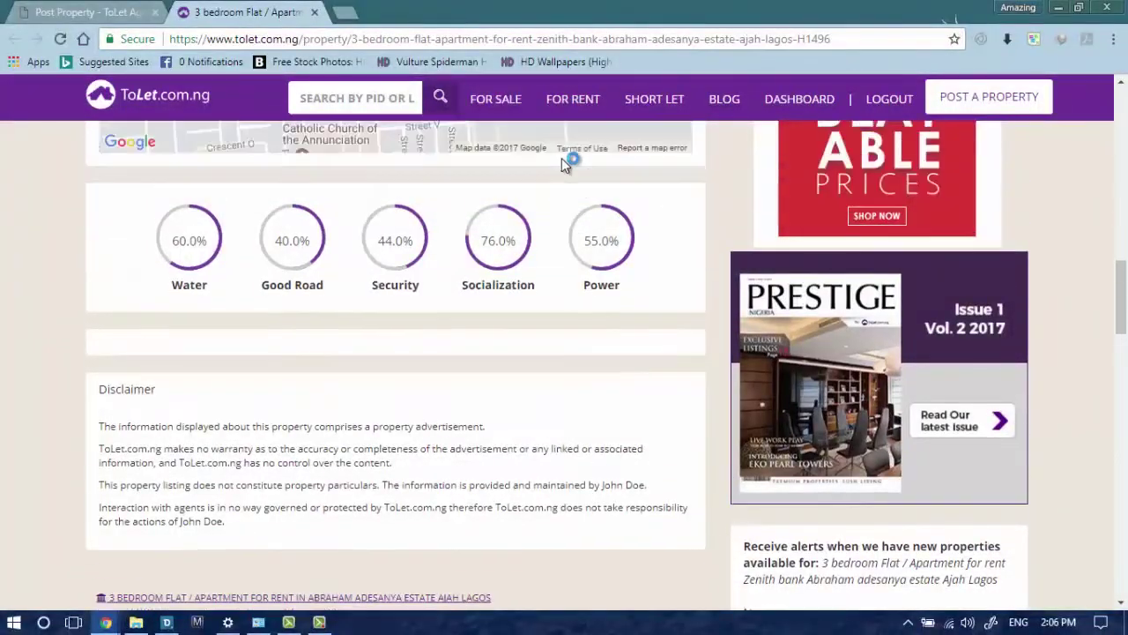
scroll(599, 255, up, 6)
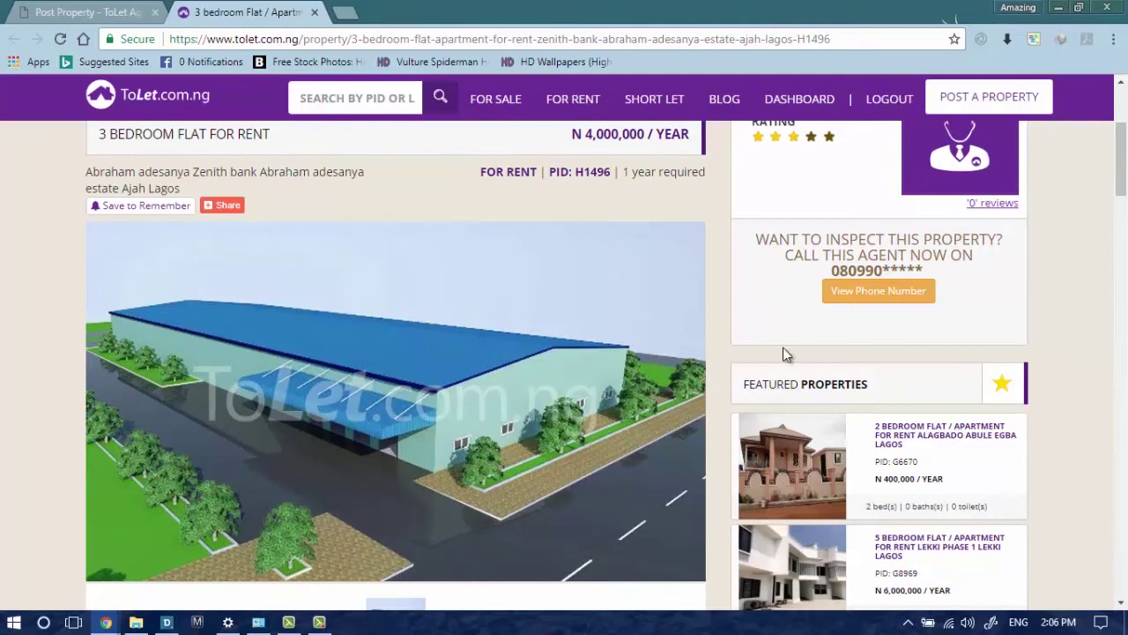
scroll(730, 262, up, 2)
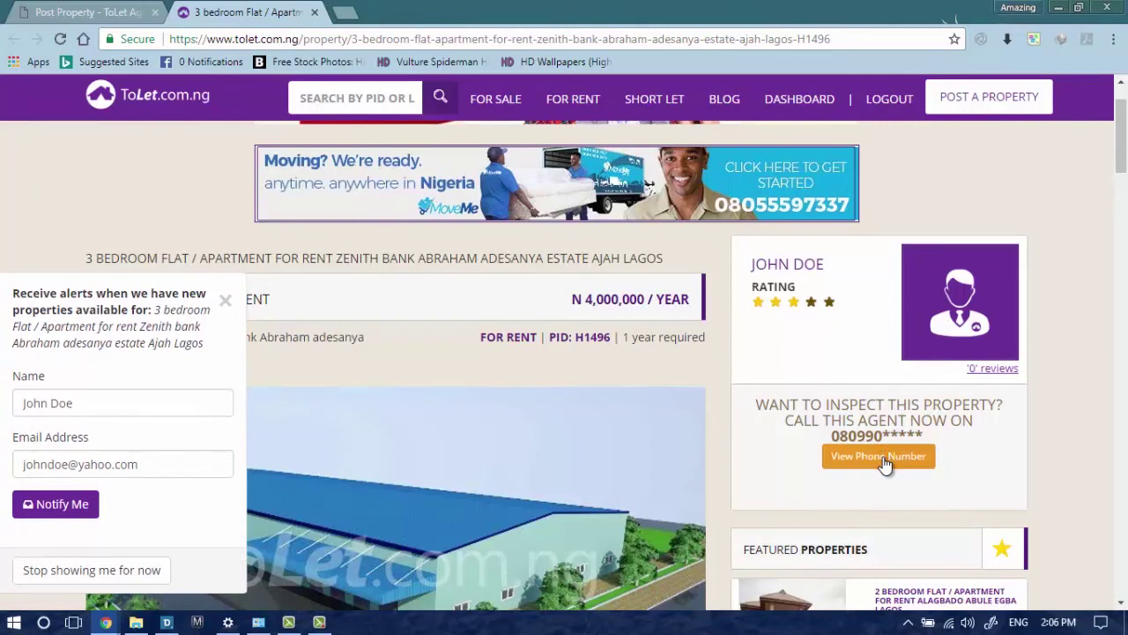
click(225, 301)
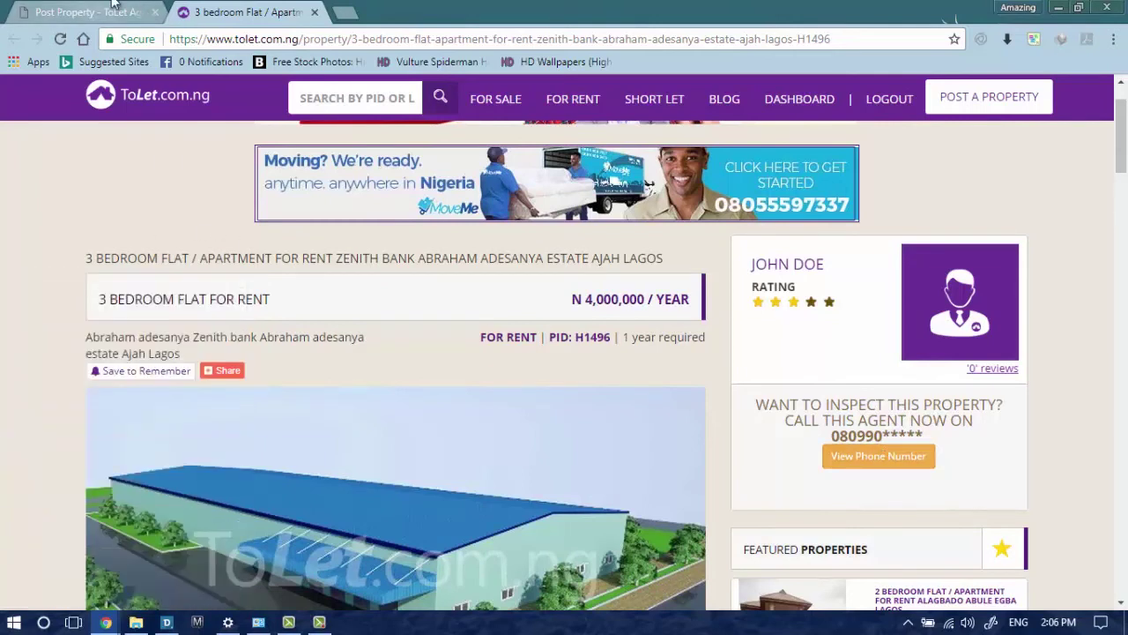
click(315, 11)
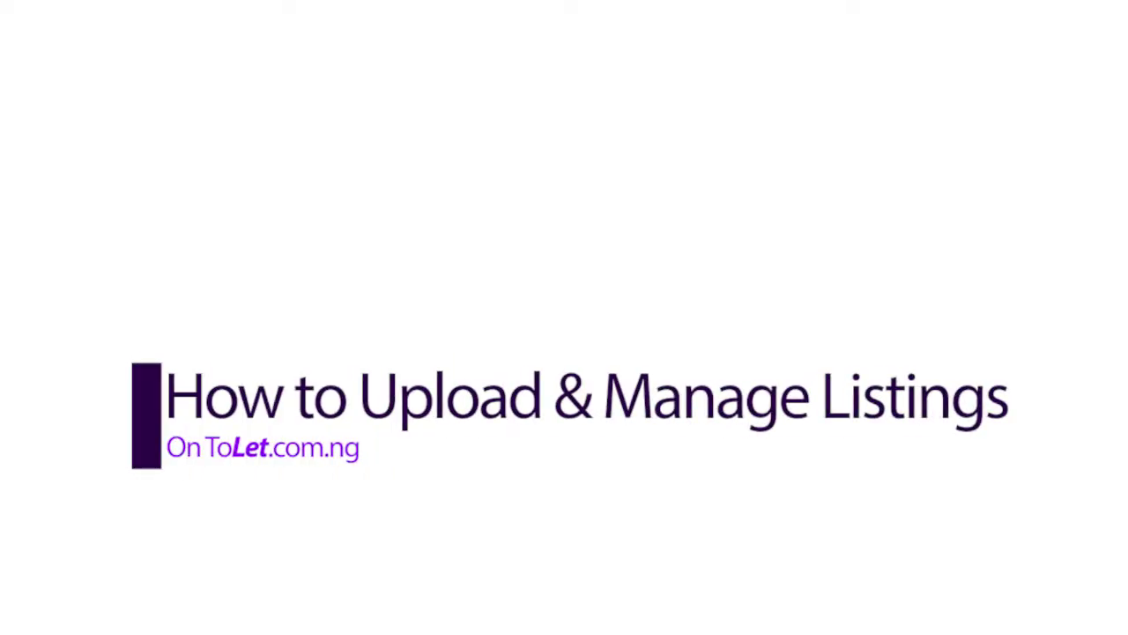